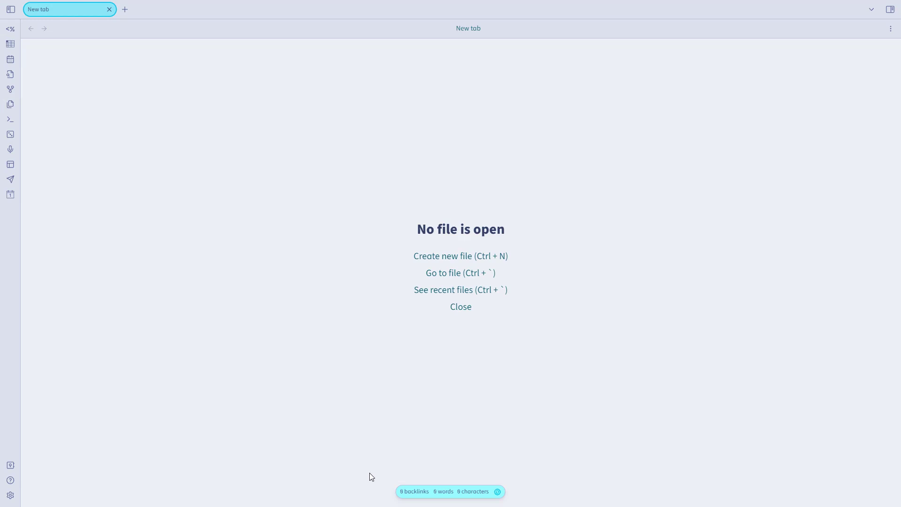
- Review the Brainstorm heading and bullets, then open Full Calendar with Ctrl+Shift+C
scroll(353, 425, down, 1)
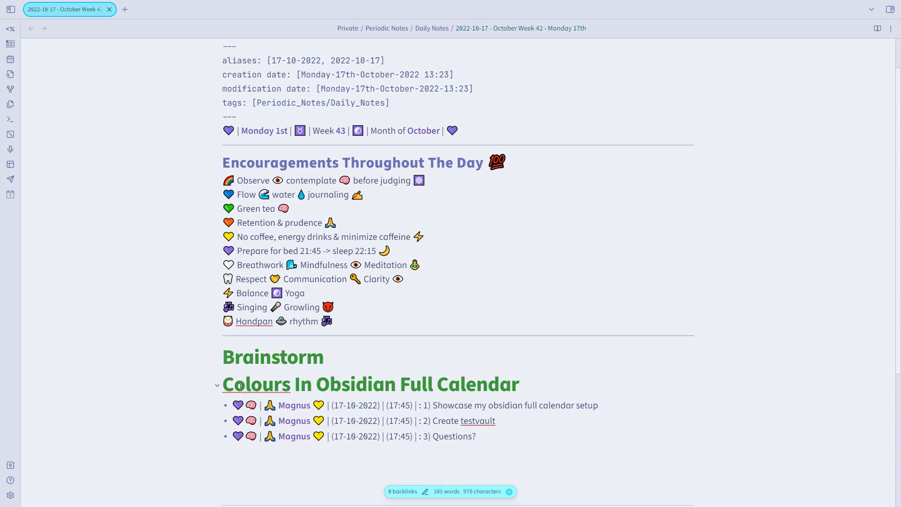
drag(227, 384, 567, 394)
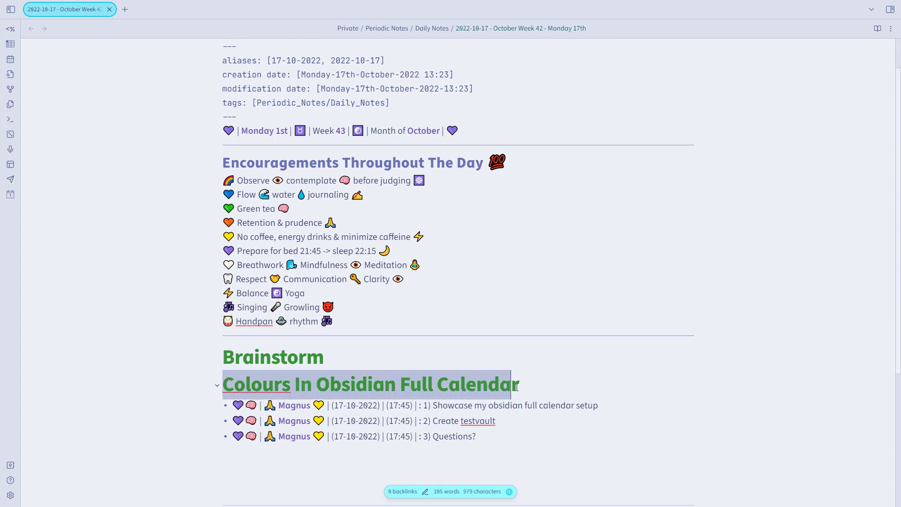
drag(567, 393, 686, 439)
click(687, 440)
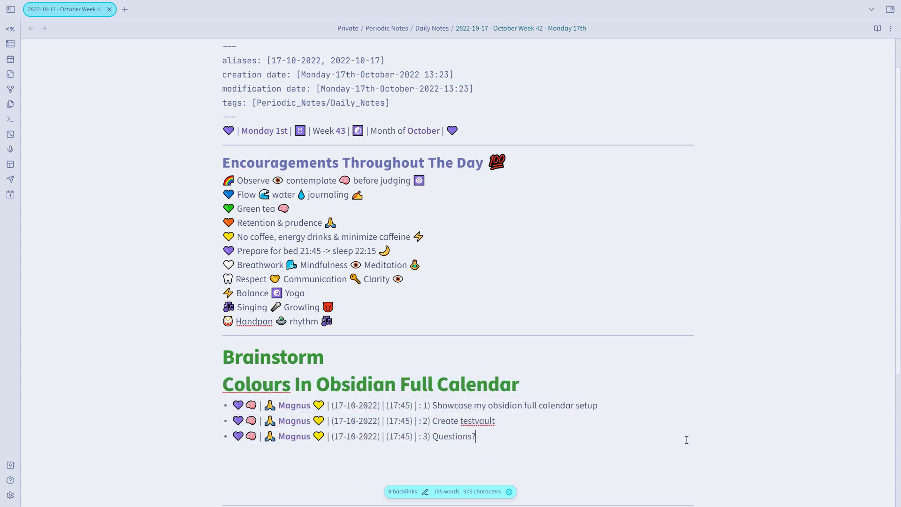
key(ctrl+shift+c)
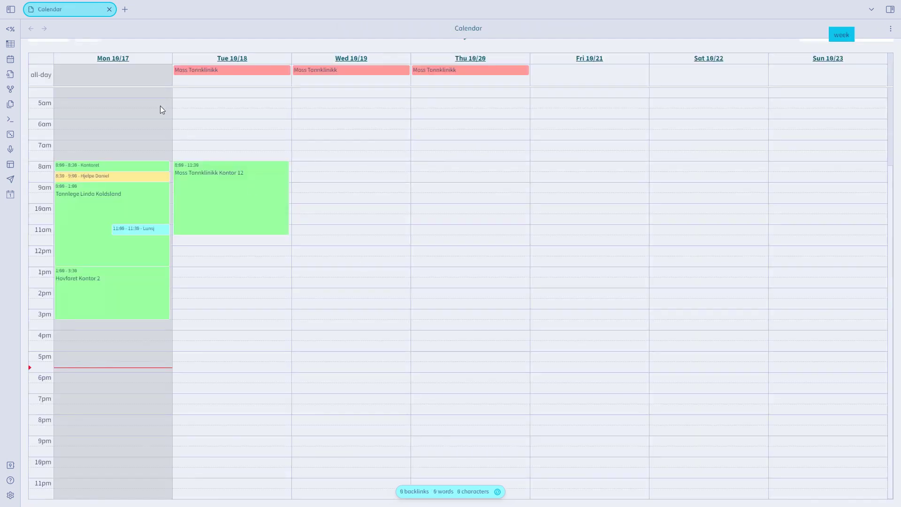
- Show the 10/10–10/16 week and expand Plandent and Plandent Calendar in the file explorer
click(38, 44)
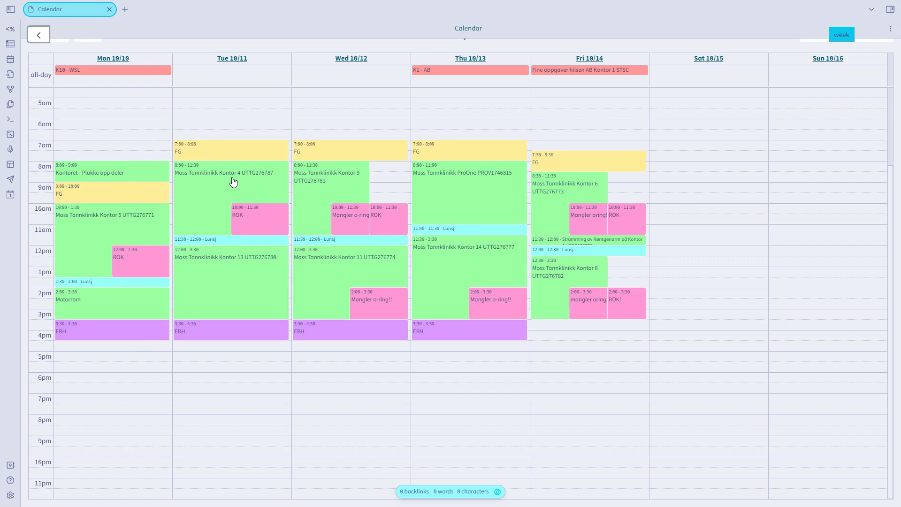
key(ctrl+shift+e)
click(37, 66)
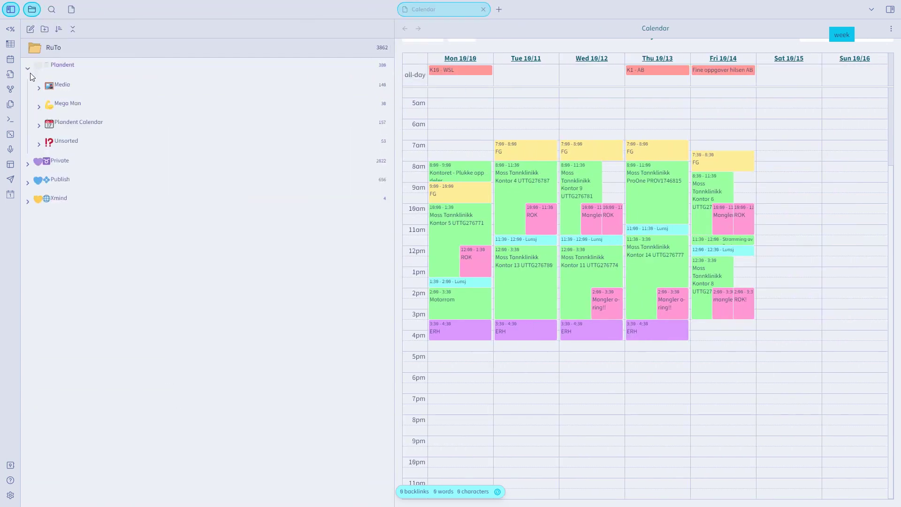
click(40, 125)
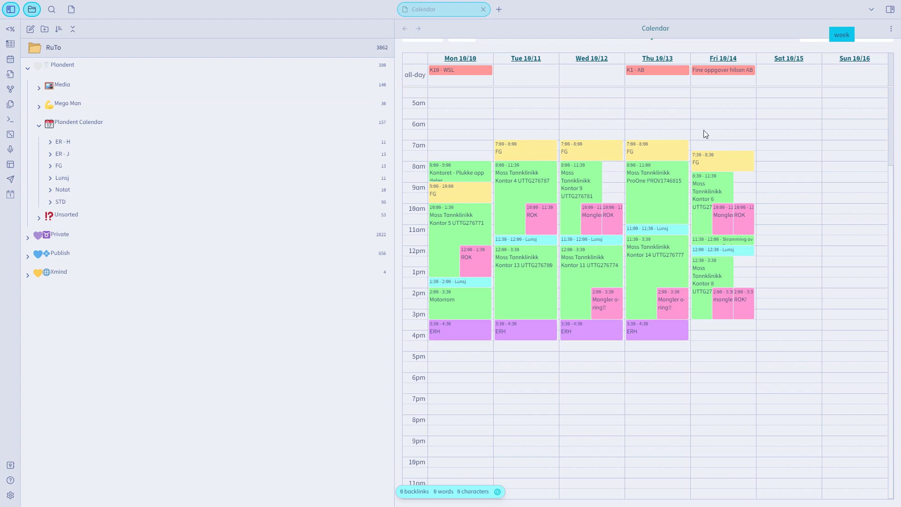
- Open the 2022-10-17 daily note in a new tab and select the testvault task text
click(530, 165)
scroll(540, 337, down, 5)
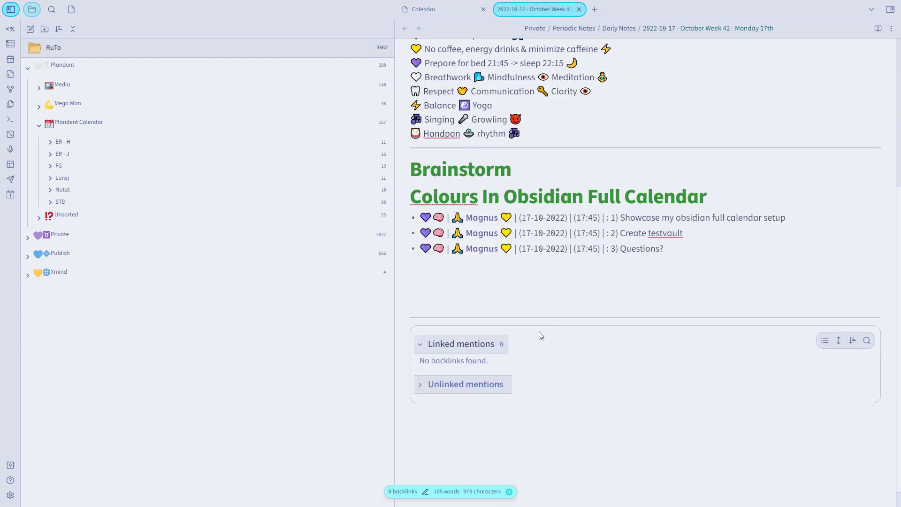
drag(683, 233, 419, 234)
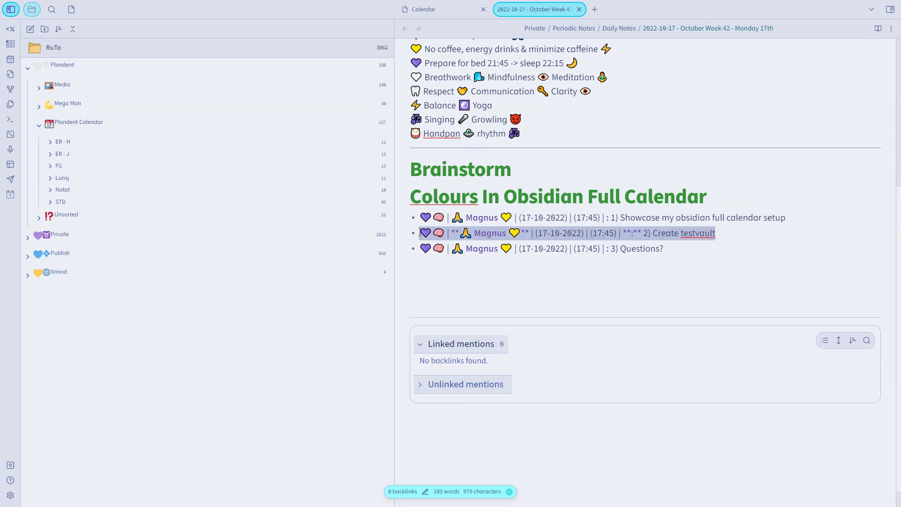
click(726, 229)
drag(726, 229, 626, 235)
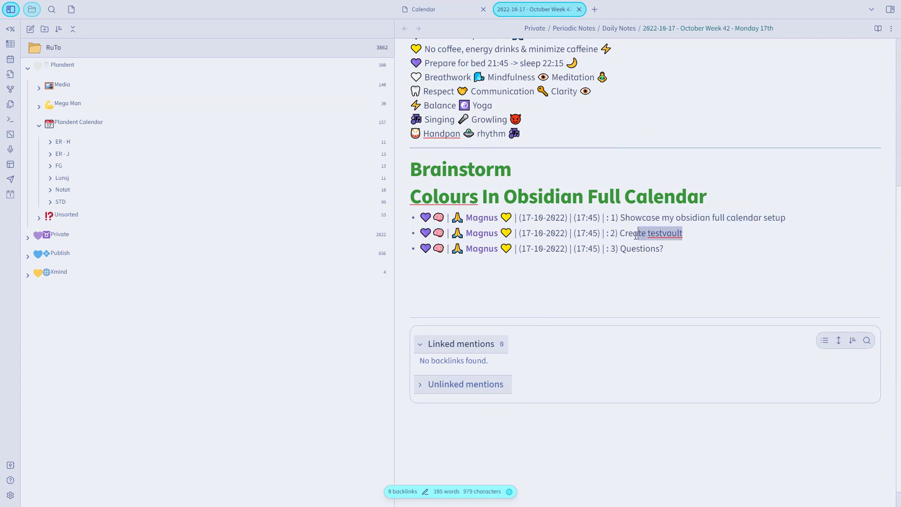
- Start a new local vault named 'Testvault obsidian full calendar plugin showcase'
click(10, 464)
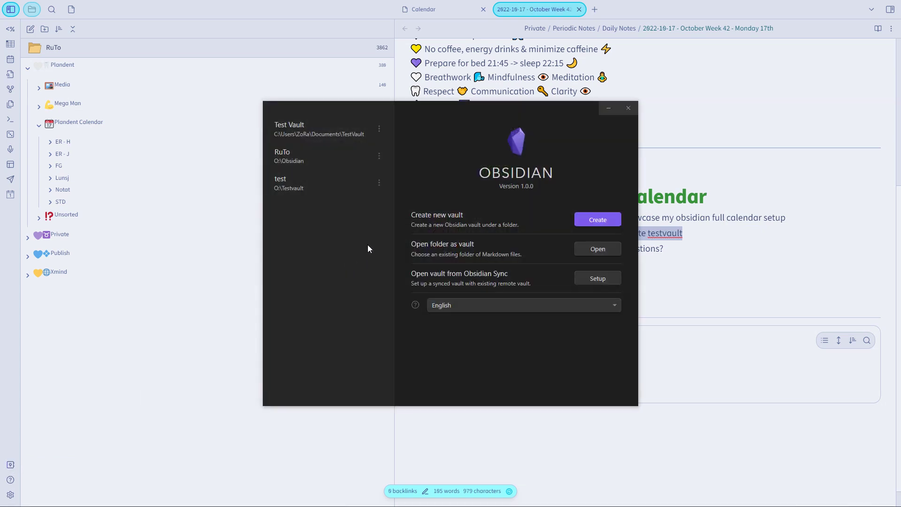
click(596, 221)
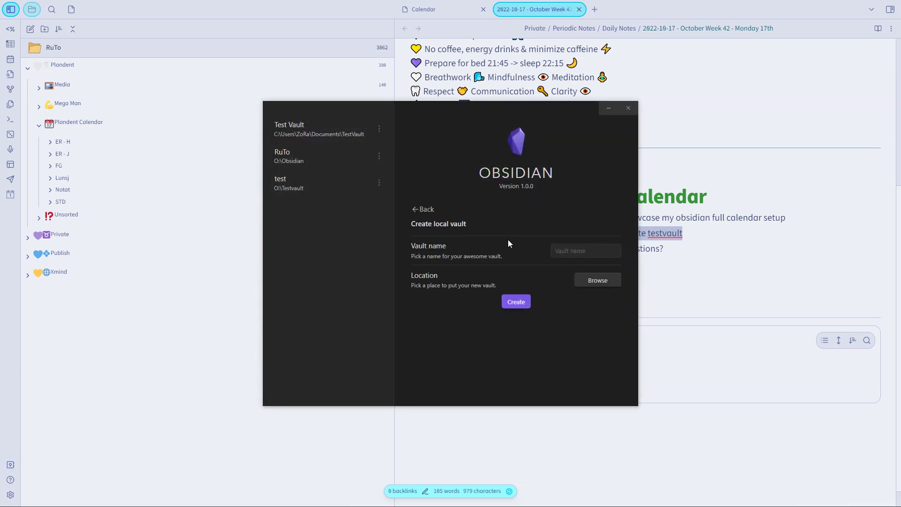
click(576, 252)
text(Testvau)
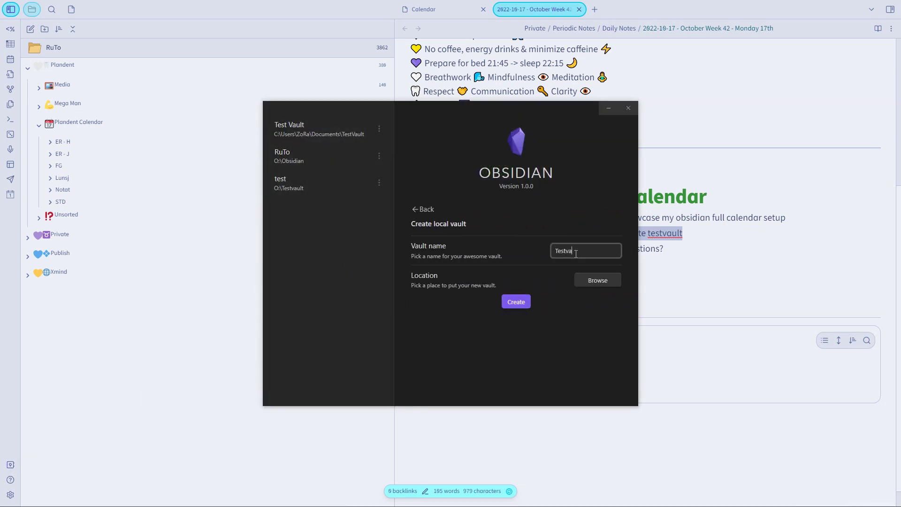
text(lt obsidian fu)
text(ll calendar plugin s)
text(howcase)
click(597, 280)
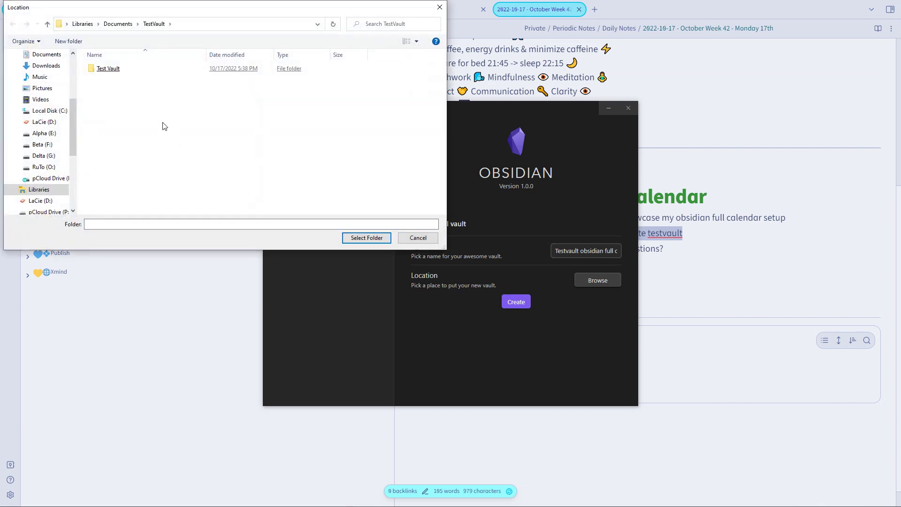
- Store the vault in a new Documents folder 'Testvault Obsidian Full Calendar Plugin Showcase' and create it
click(118, 22)
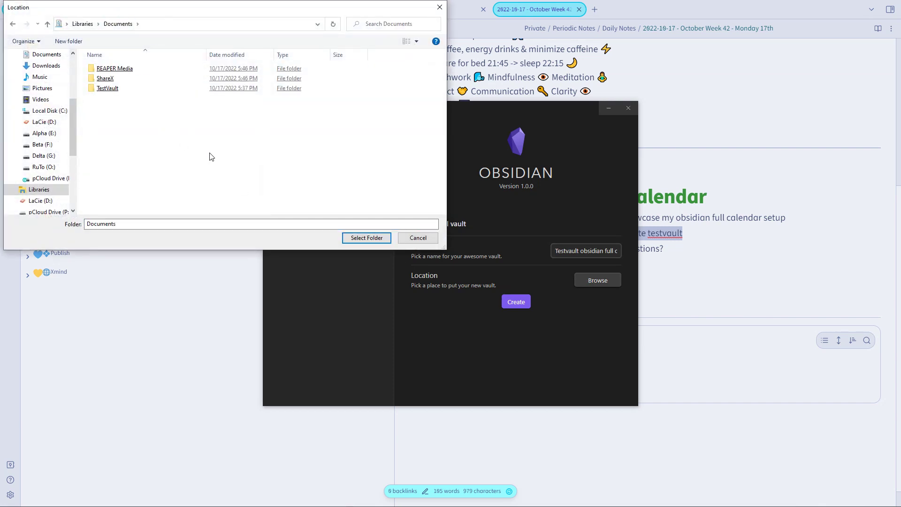
key(ctrl+shift+n)
text(Testvault Obsidi)
key(BackSpace)
key(BackSpace)
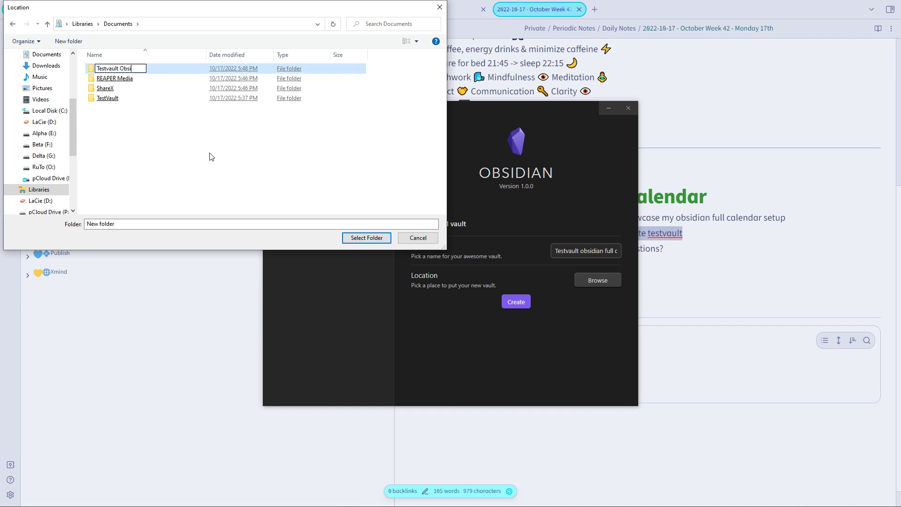
text(dian Full Ca)
text(lendarPlugin Showc)
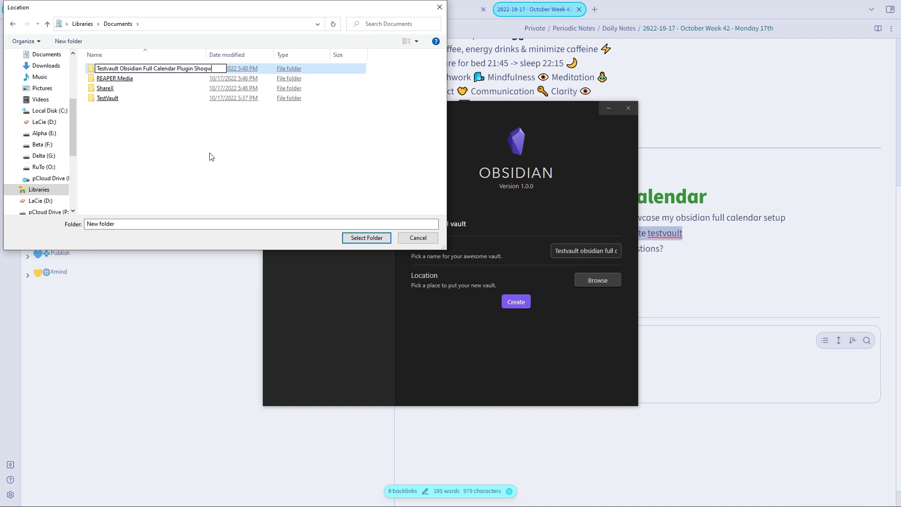
key(BackSpace)
key(BackSpace)
text(wcase)
key(Return)
key(Return)
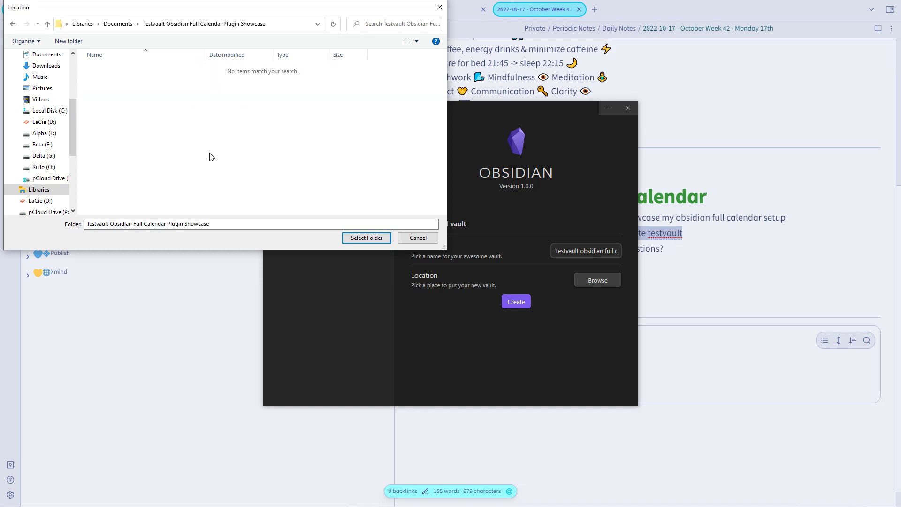
click(366, 238)
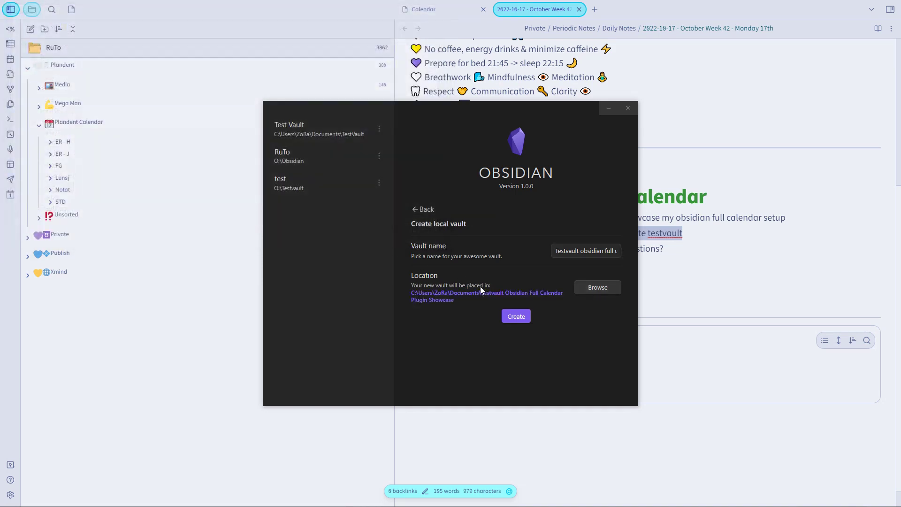
click(516, 316)
- Maximize the new vault window and turn off restricted mode for community plugins
click(660, 76)
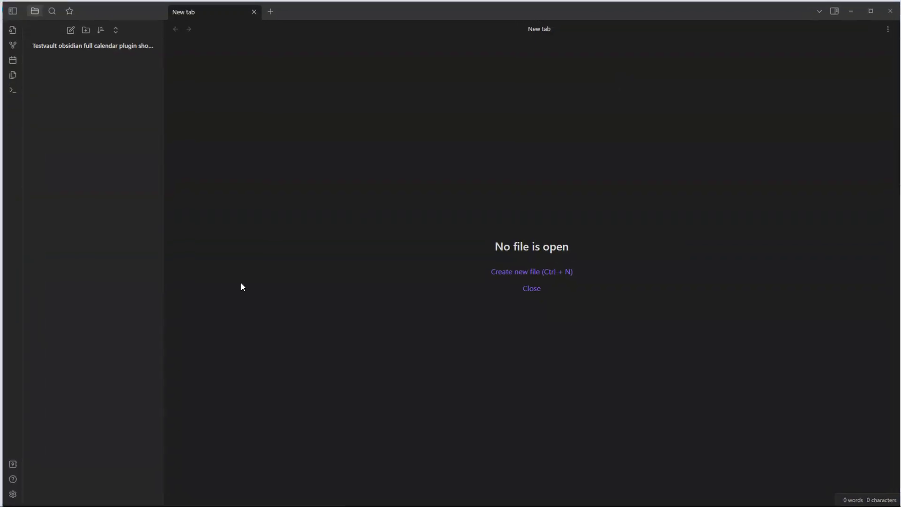
click(10, 495)
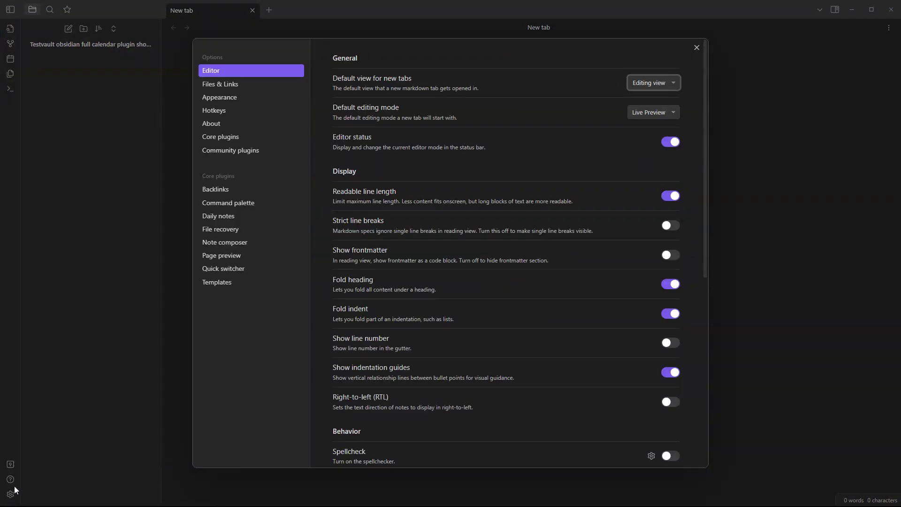
click(255, 151)
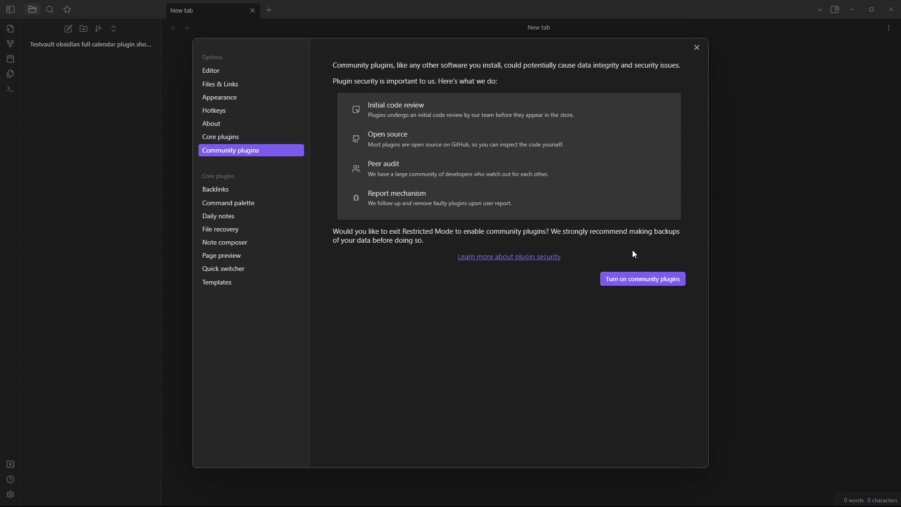
click(643, 281)
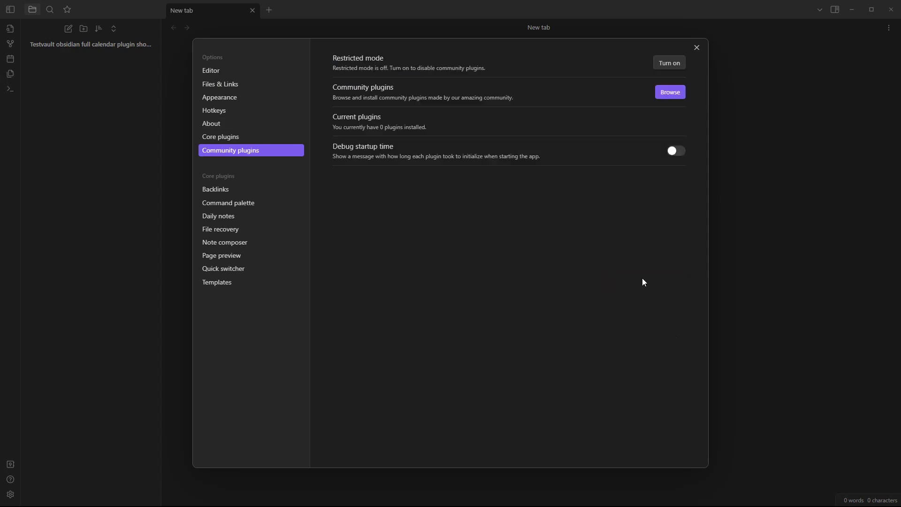
- Find Full Calendar among community plugins, install and enable it, and close settings
click(671, 91)
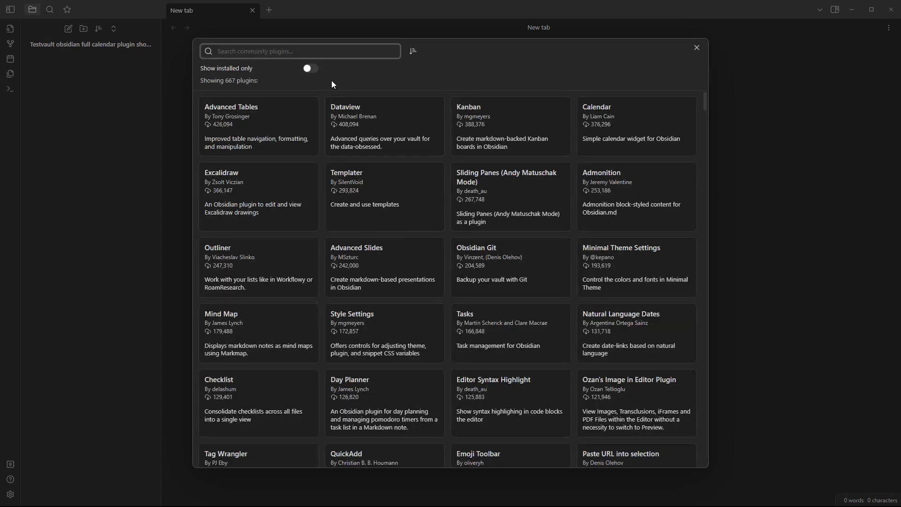
text(Full calendar)
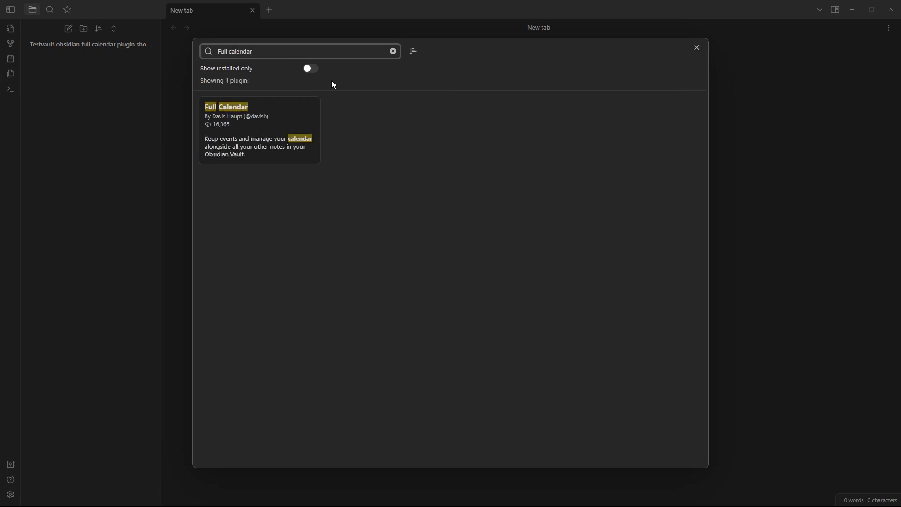
click(283, 124)
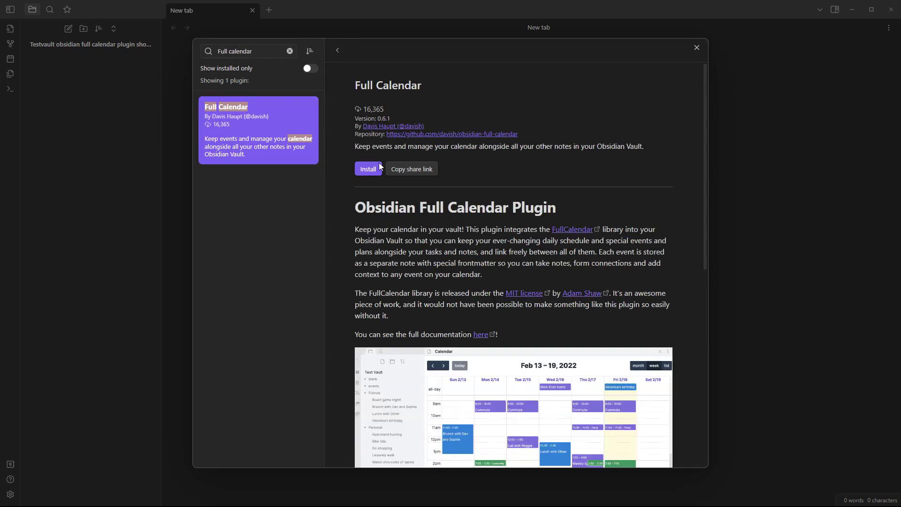
click(375, 170)
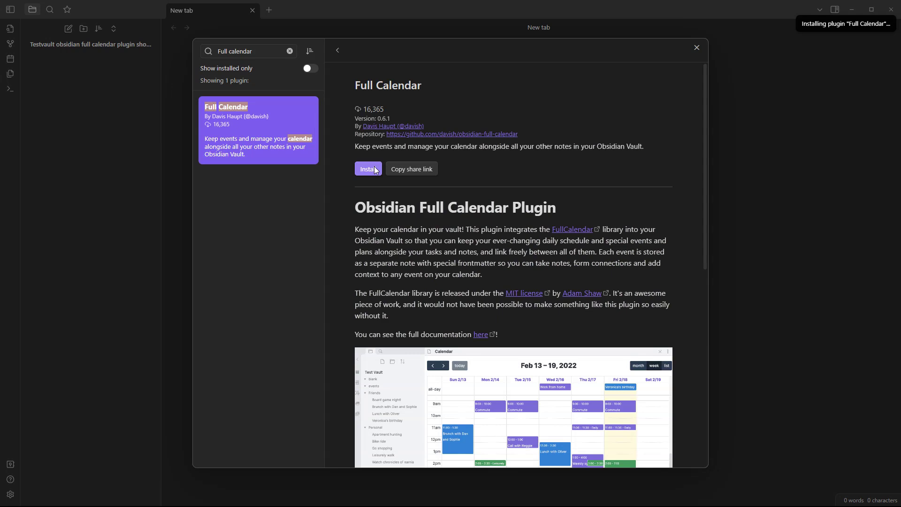
click(376, 170)
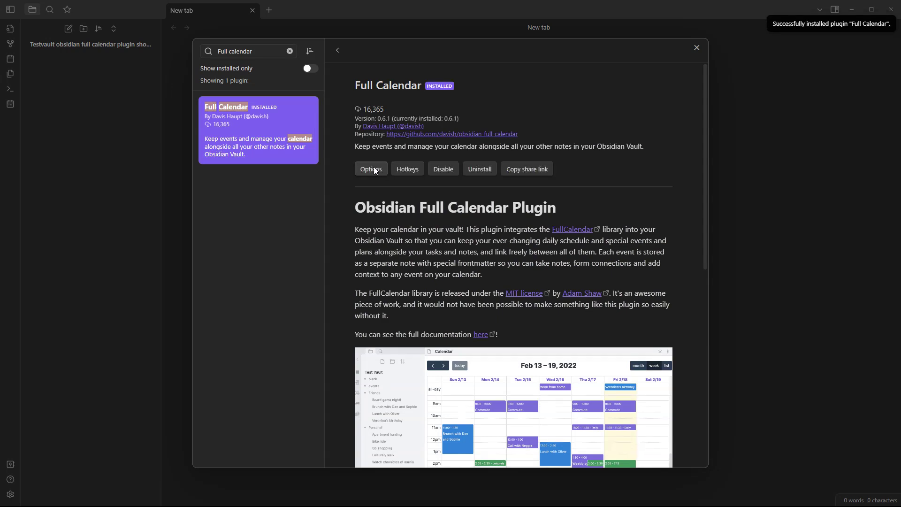
click(696, 47)
key(Escape)
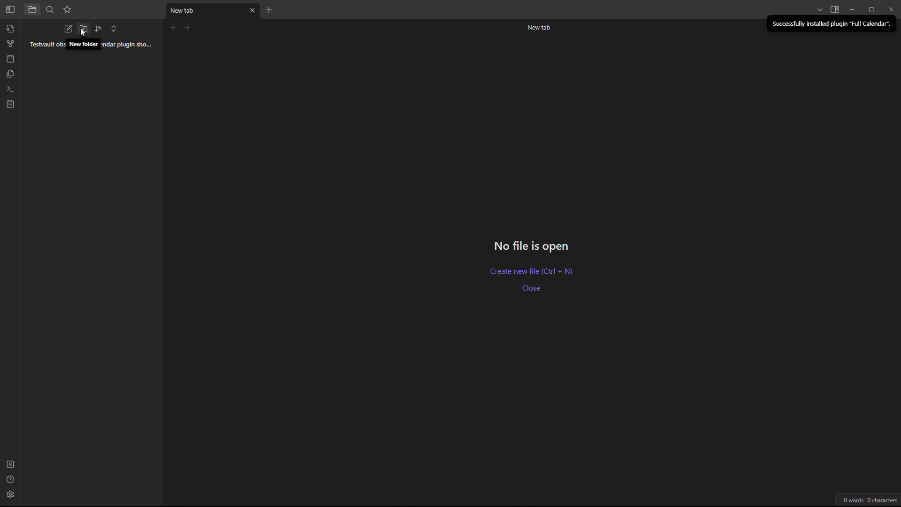
- Create a vault folder named 'Full Calendar Plugin'
click(84, 29)
text(Full Caln)
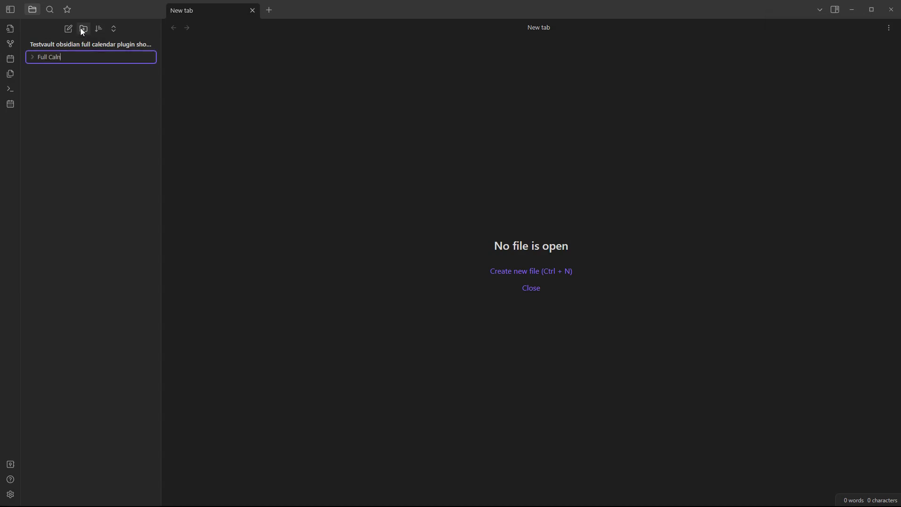
key(BackSpace)
text(endar Plugin)
key(Return)
- Add three untitled subfolders inside Full Calendar Plugin
right_click(51, 58)
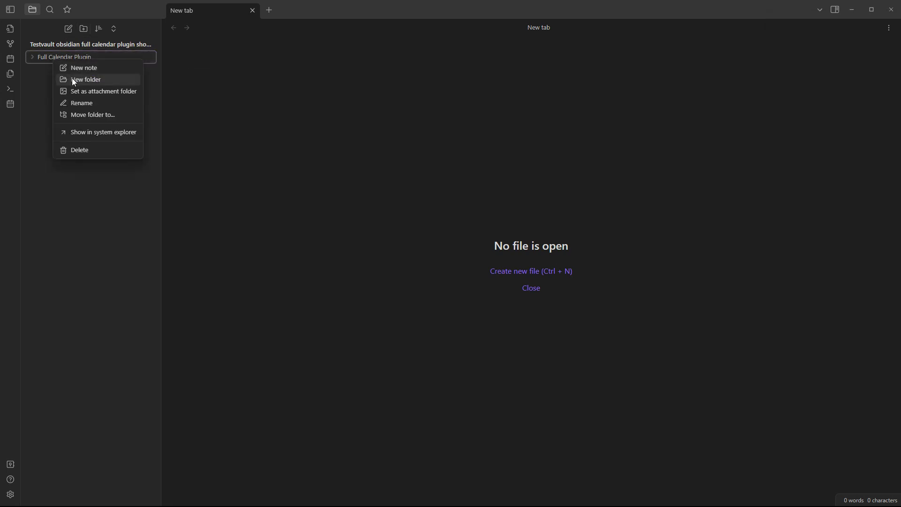
click(72, 79)
right_click(75, 58)
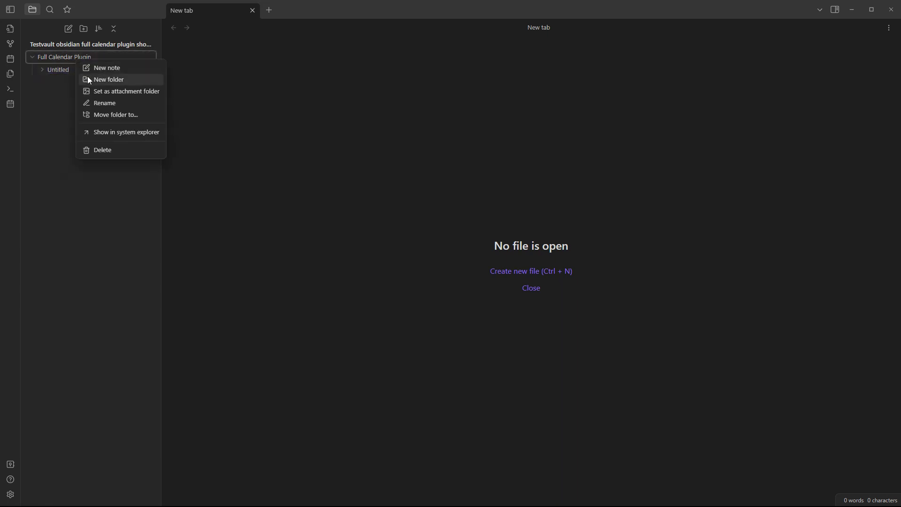
click(89, 80)
right_click(81, 58)
click(94, 81)
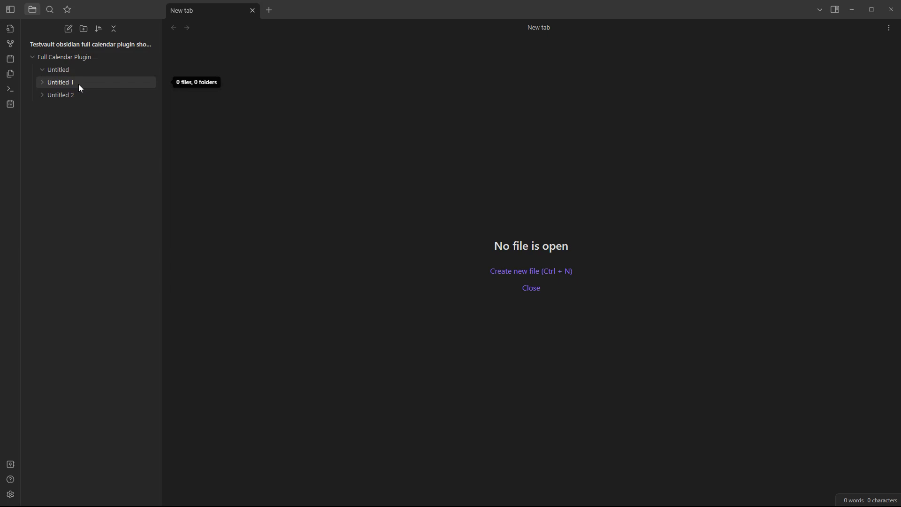
- Rename the first two subfolders to 'Teal - Morning Routine' and 'Red - Exercise'
right_click(77, 70)
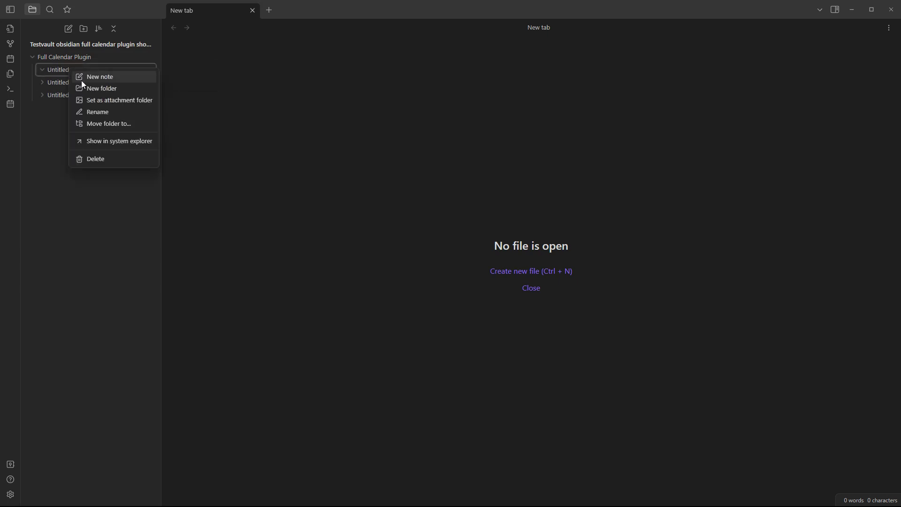
click(108, 112)
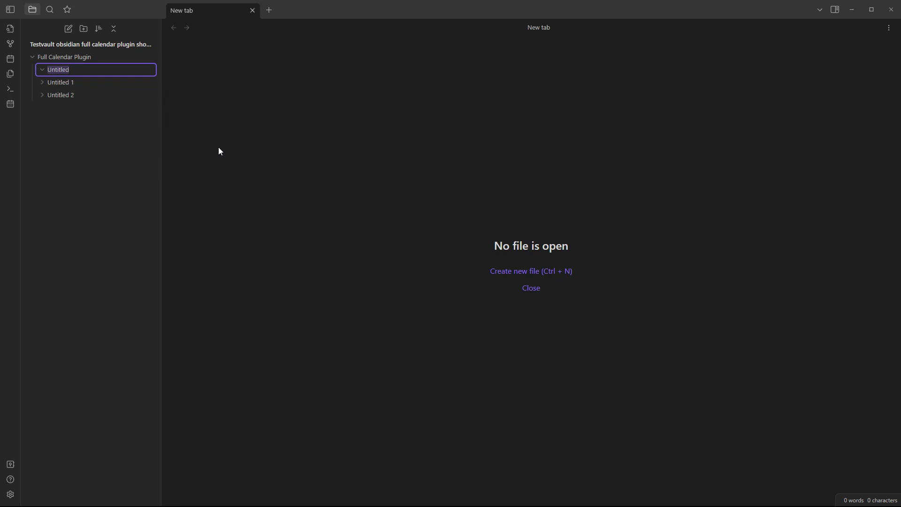
text(Teal - Mo)
text(rning Routine)
key(Return)
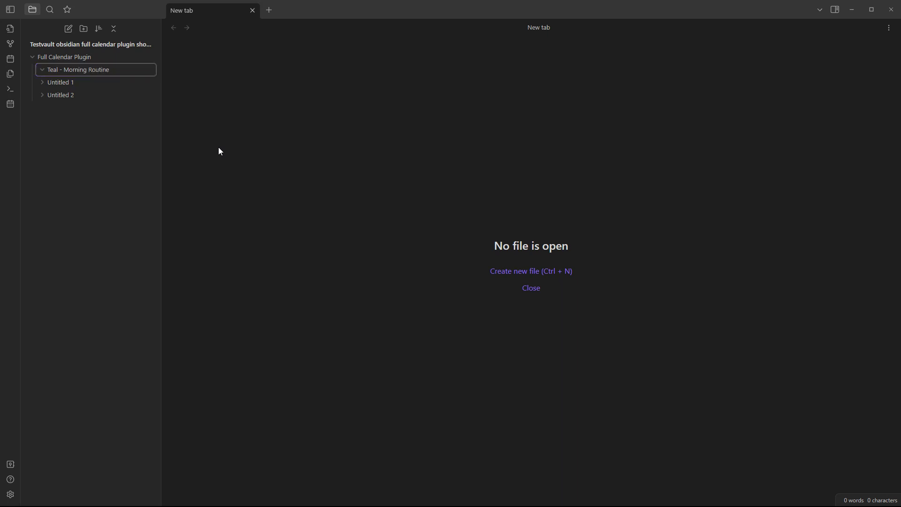
right_click(123, 85)
click(140, 130)
text(R)
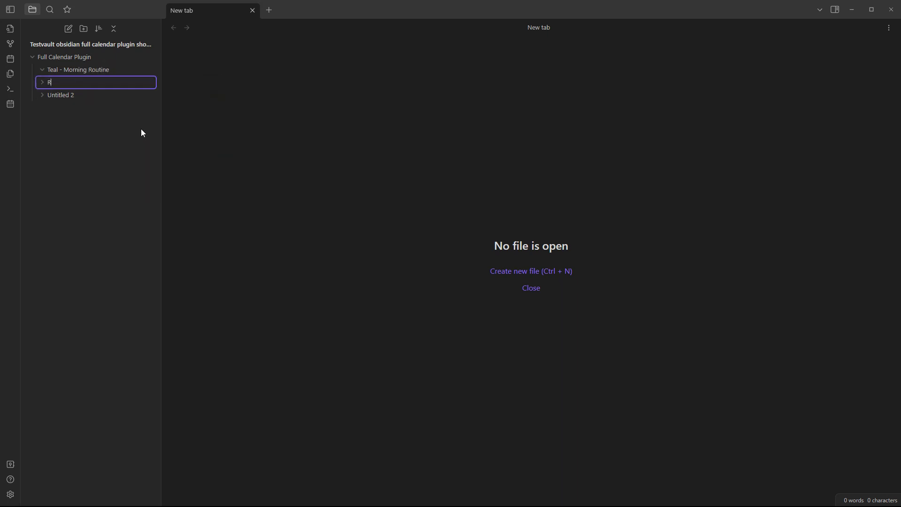
text(ed - )
text(Exercise)
key(Return)
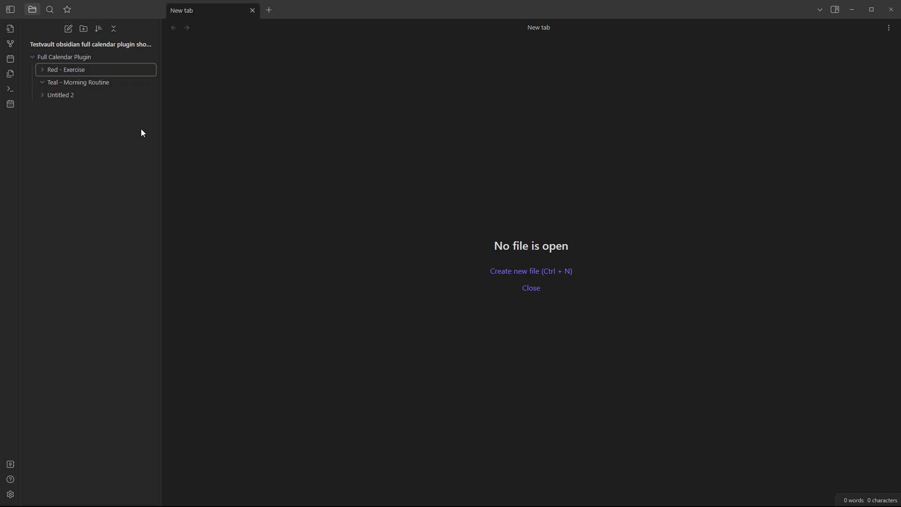
- Rename the third subfolder to 'Blue - Going for a swim'
right_click(87, 96)
click(113, 140)
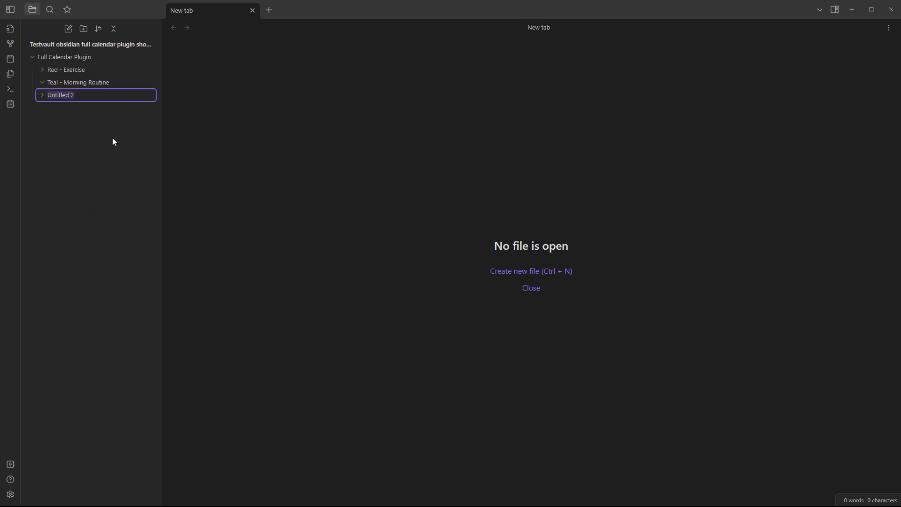
text(Blue - )
text(Going for a swim)
key(Return)
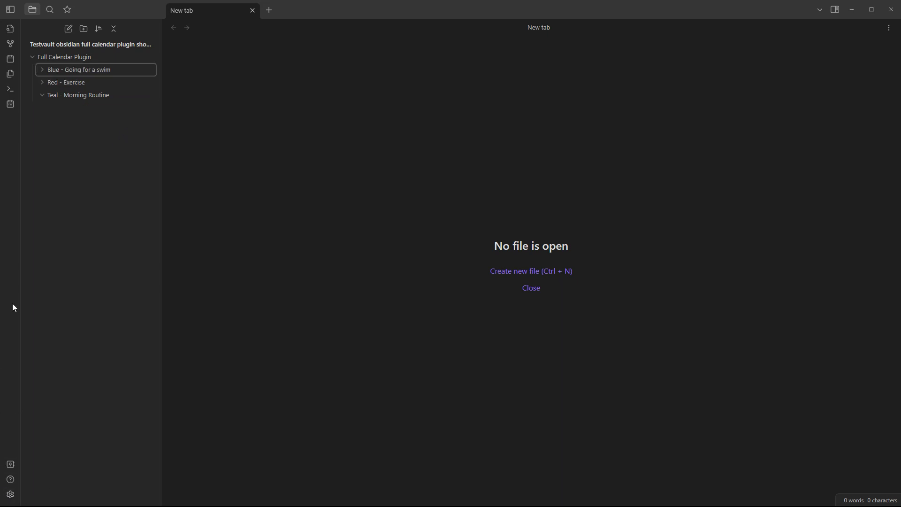
click(79, 71)
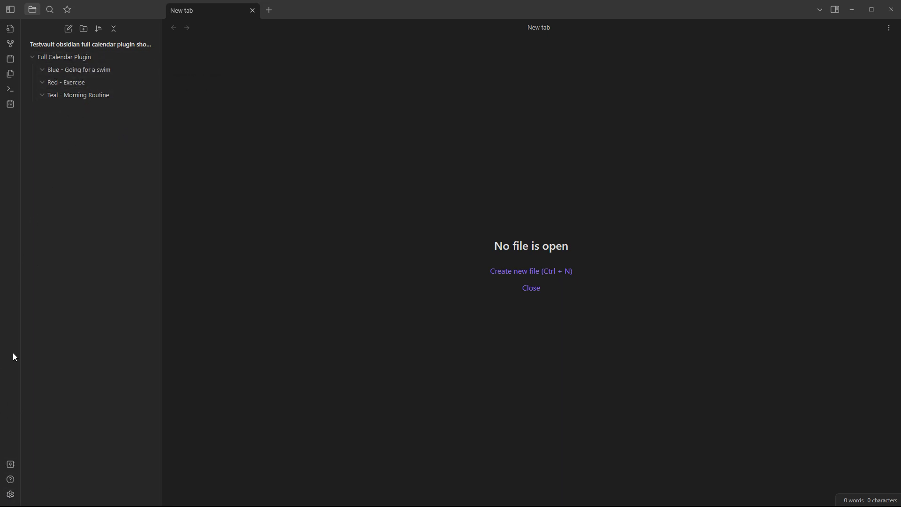
- In Full Calendar settings, add a blue calendar using the Blue - Going for a swim folder
click(11, 494)
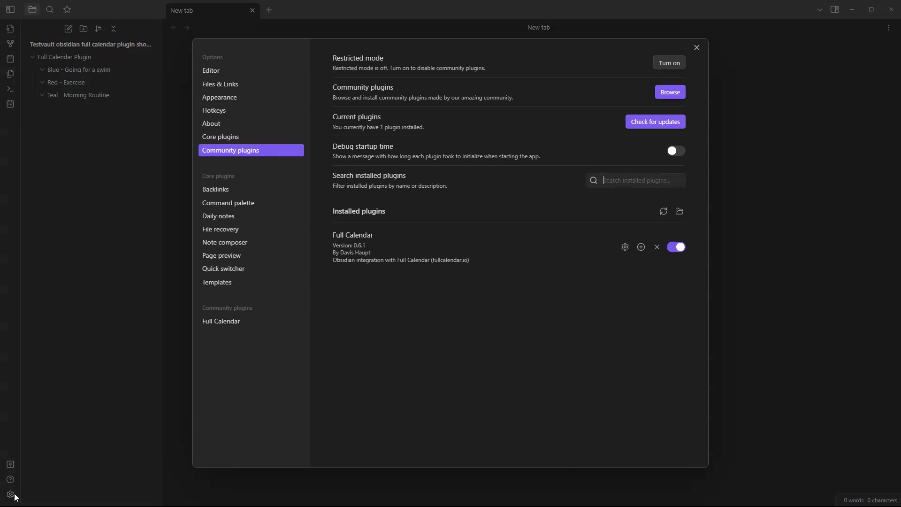
click(233, 322)
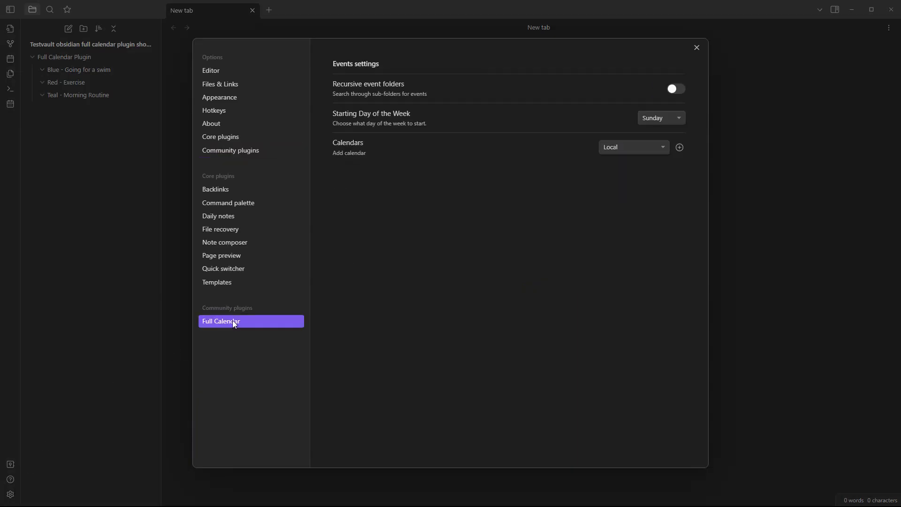
click(680, 147)
click(453, 244)
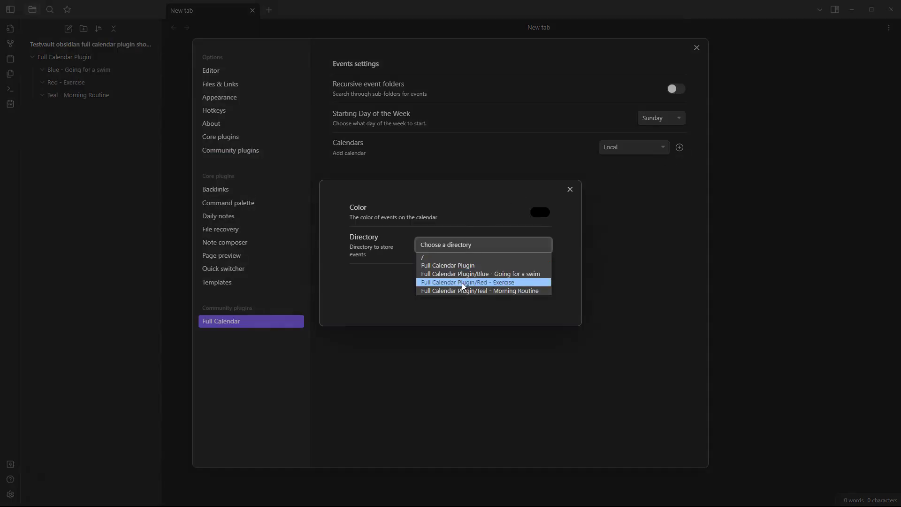
click(470, 275)
click(540, 212)
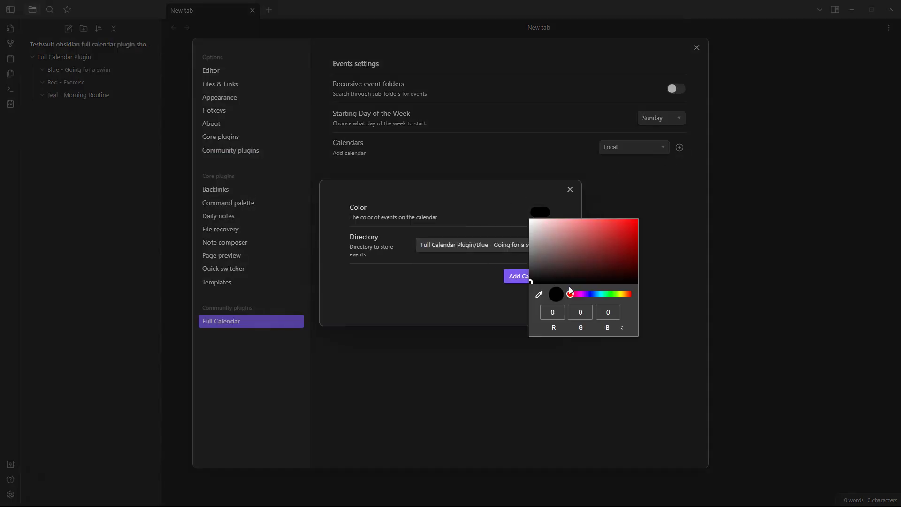
drag(572, 293, 591, 294)
click(587, 240)
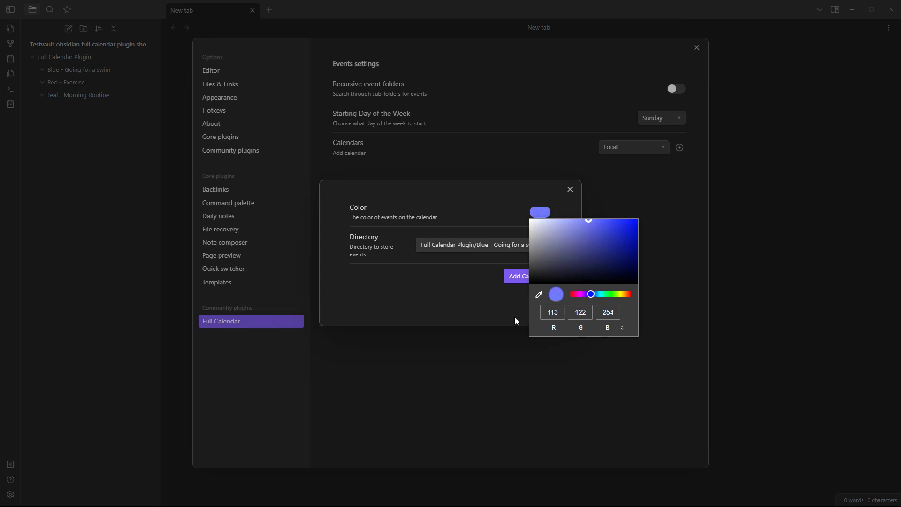
click(519, 276)
- Add a red calendar using the Red - Exercise folder
click(679, 148)
click(540, 244)
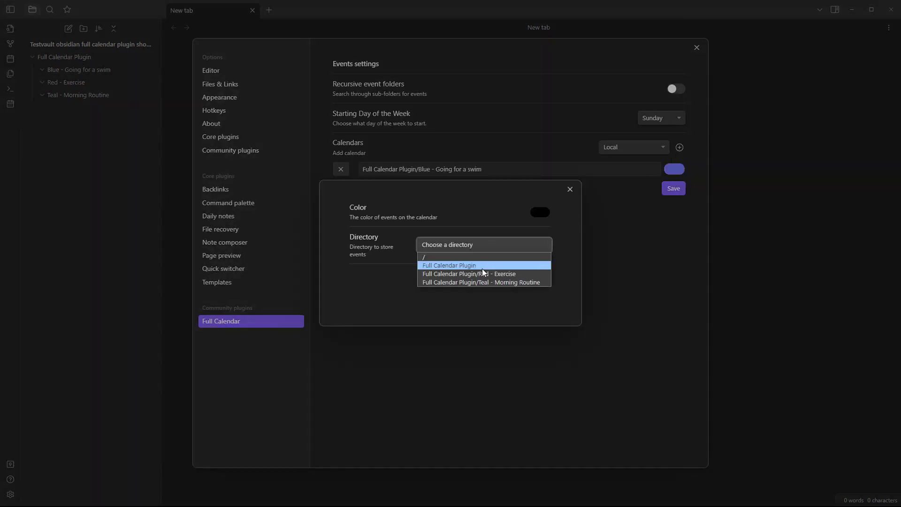
click(485, 274)
click(541, 212)
click(608, 230)
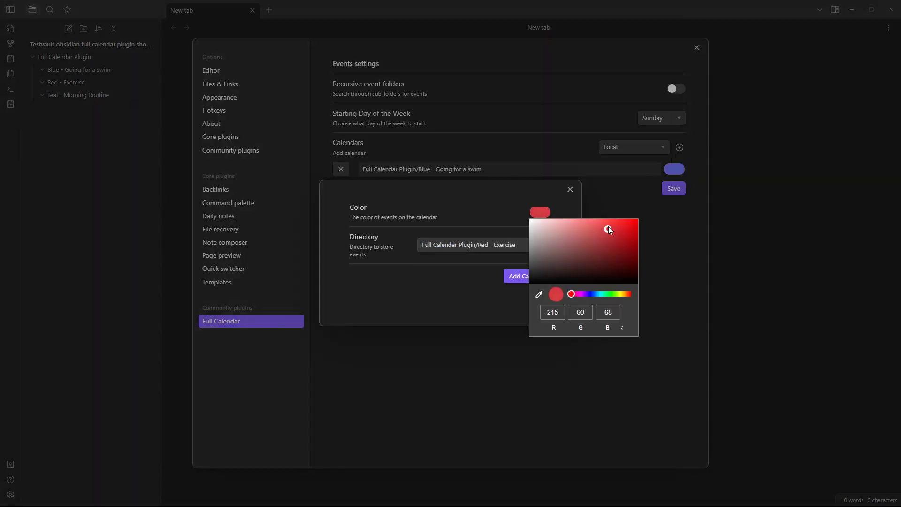
click(488, 301)
click(539, 276)
- Add a cyan calendar for Teal - Morning Routine, then save and close settings
click(679, 148)
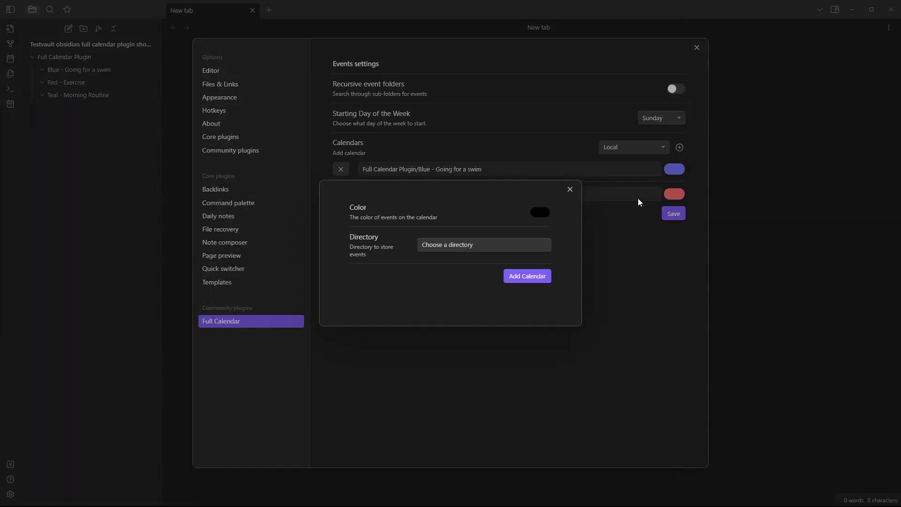
click(544, 245)
click(484, 273)
click(540, 212)
drag(570, 294, 598, 294)
click(619, 228)
click(467, 271)
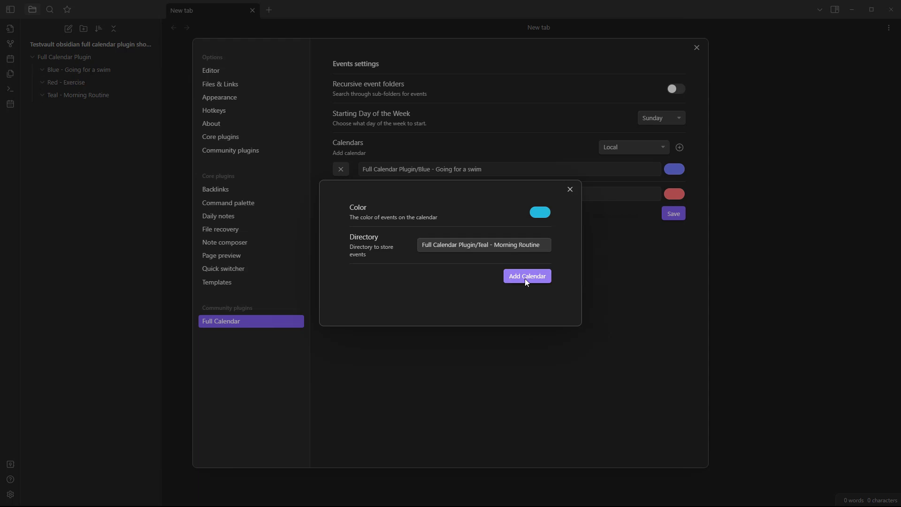
click(521, 276)
click(670, 238)
click(696, 48)
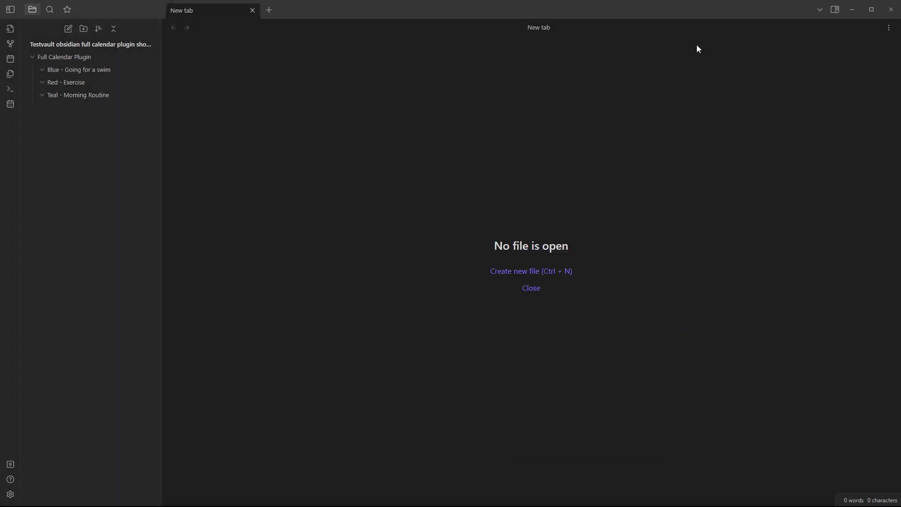
- Add a teal MR event on Monday 6–8am in the Full Calendar week view
click(10, 104)
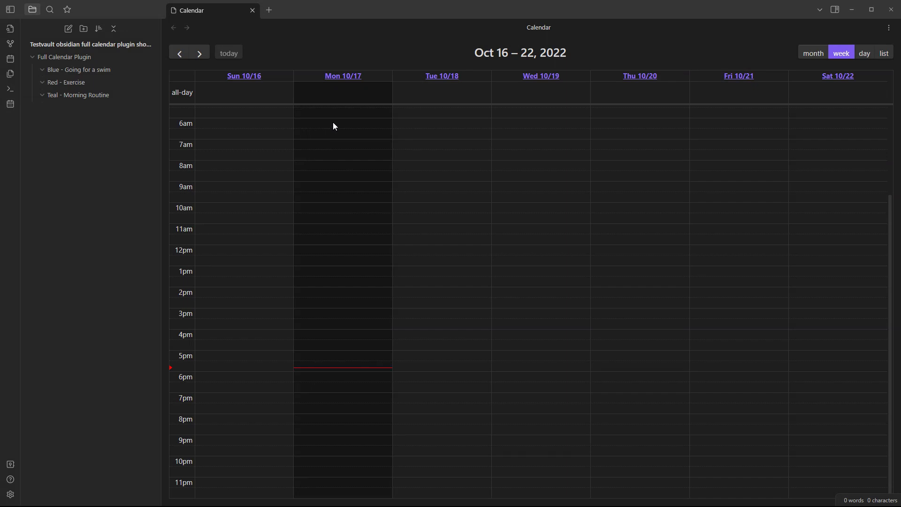
drag(333, 124, 335, 160)
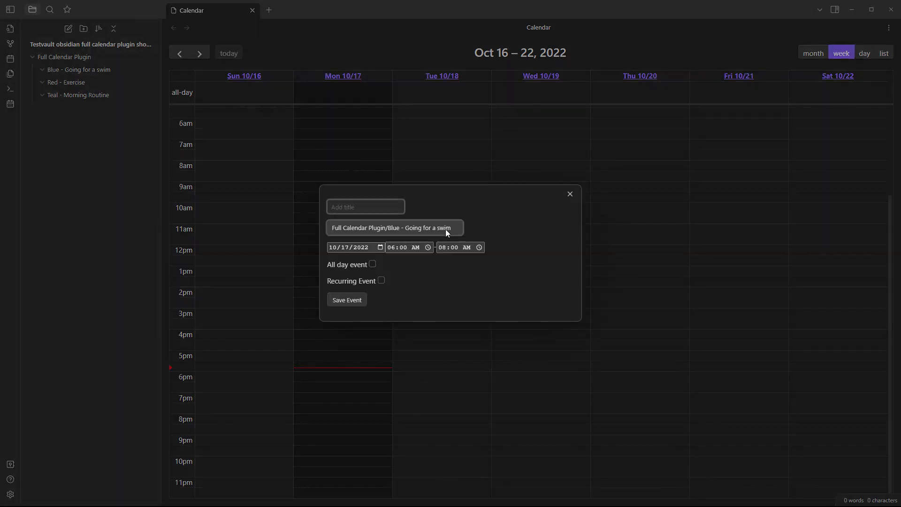
click(444, 230)
click(429, 256)
click(348, 204)
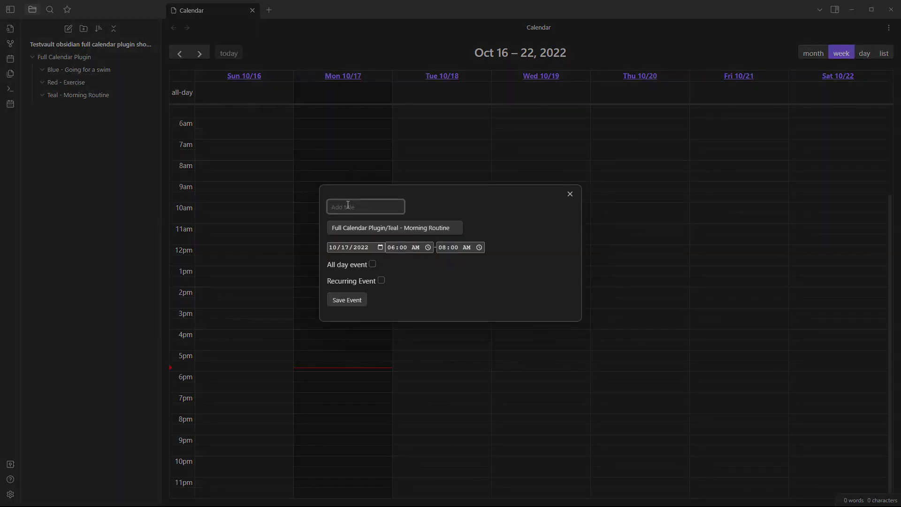
text(MR)
click(353, 302)
- Add a blue GS event on Monday from 8am in Blue - Going for a swim
drag(338, 165, 314, 370)
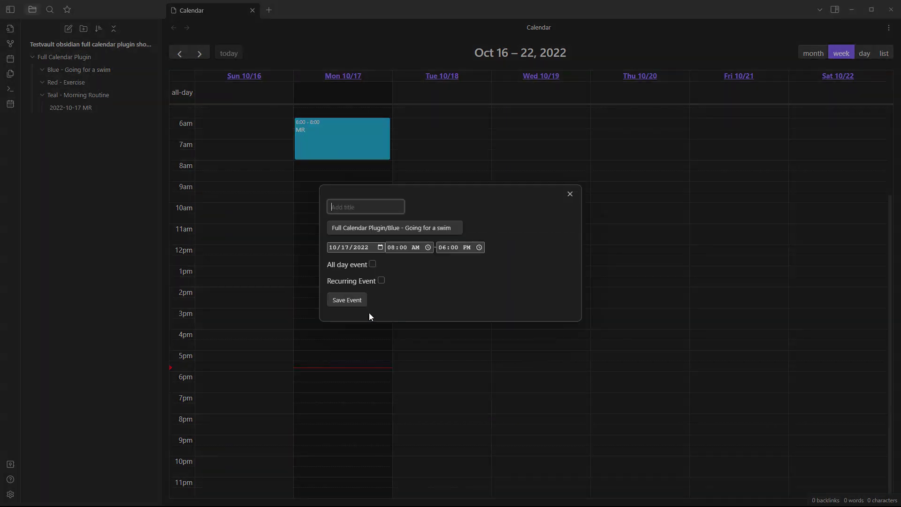
click(393, 229)
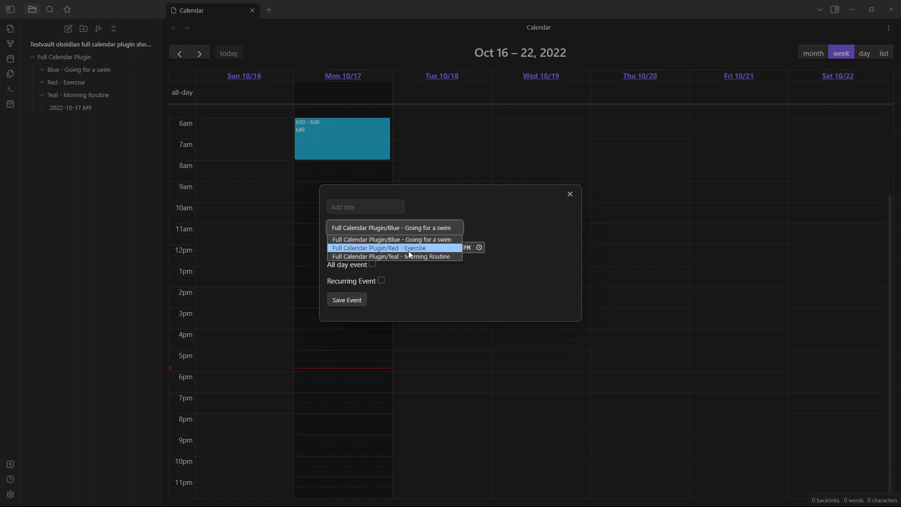
click(408, 251)
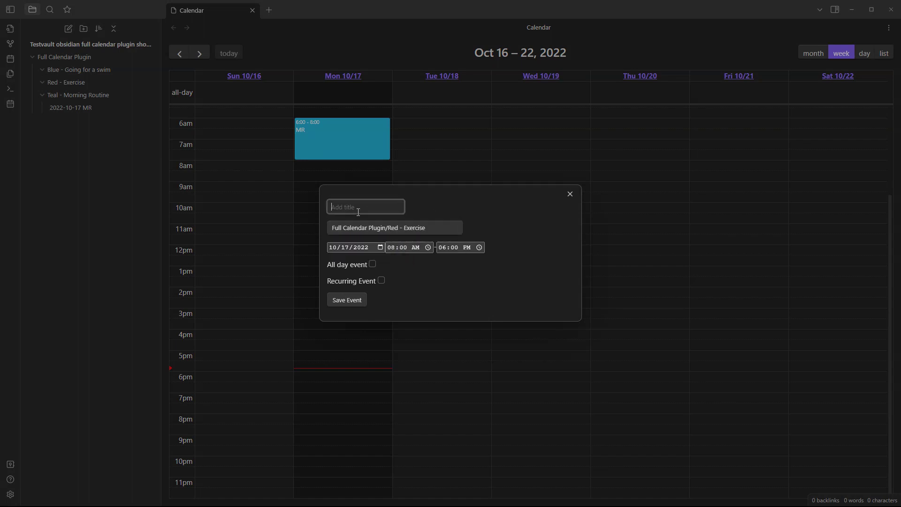
click(364, 226)
click(401, 240)
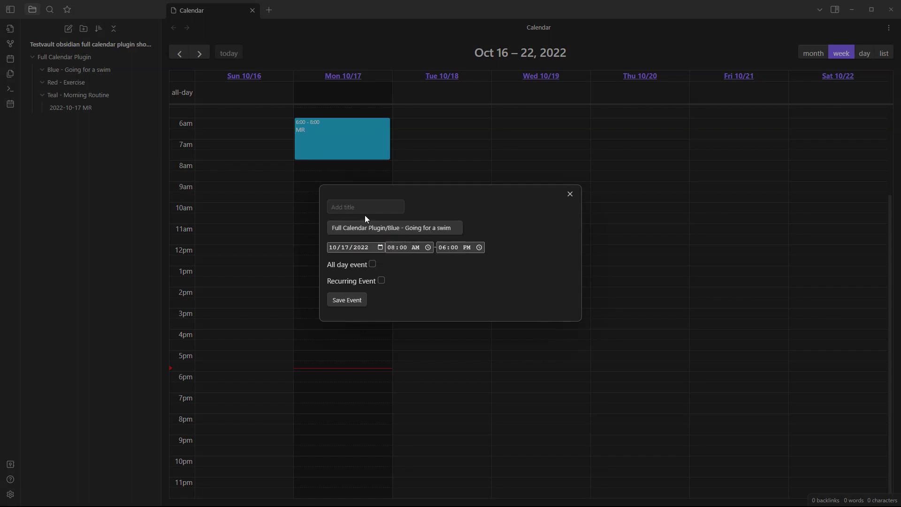
click(373, 210)
text(GS)
key(Return)
- Add a red E event on Monday evening, then move GS to Tuesday 10/18
drag(321, 376, 325, 425)
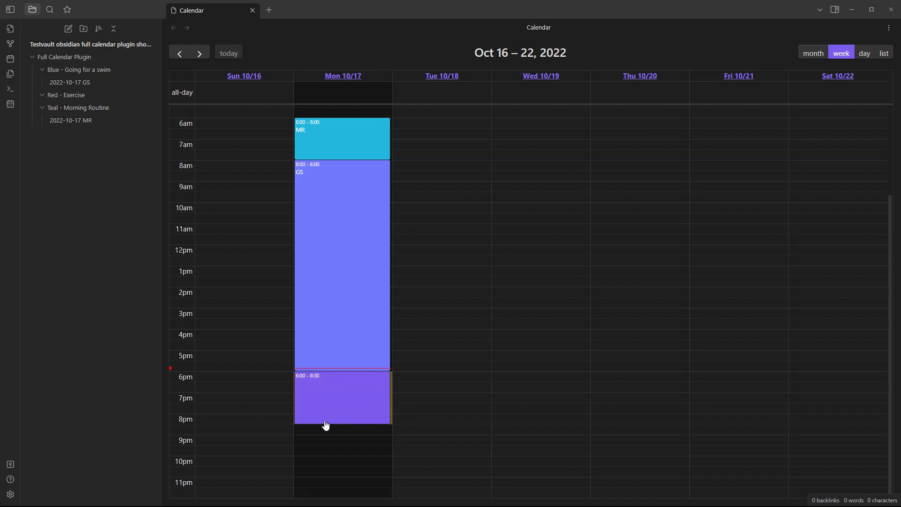
click(416, 232)
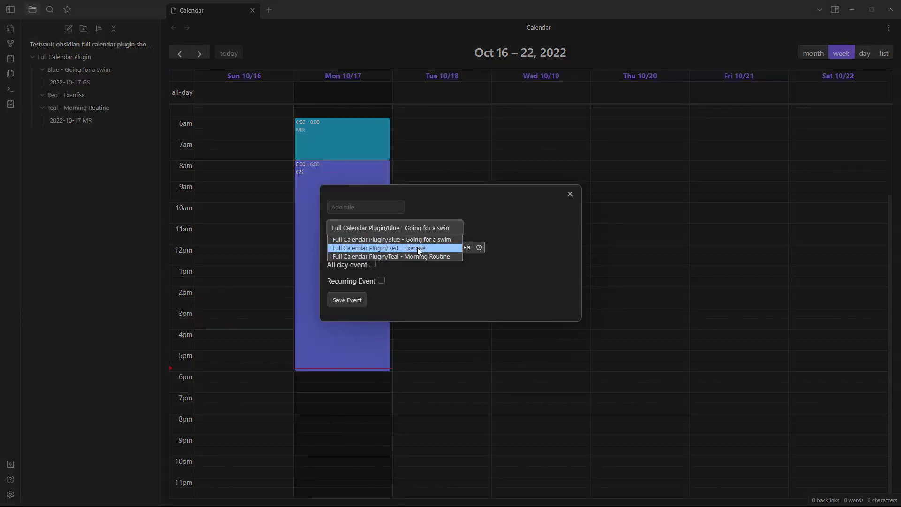
click(419, 249)
click(380, 209)
text(E)
click(348, 299)
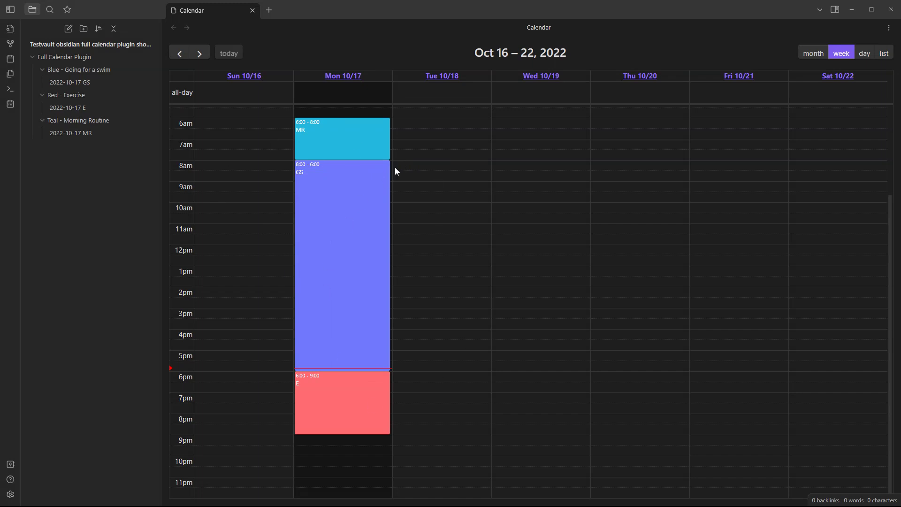
mouse_move(357, 140)
mouse_down()
mouse_move(372, 160)
mouse_move(471, 162)
mouse_up()
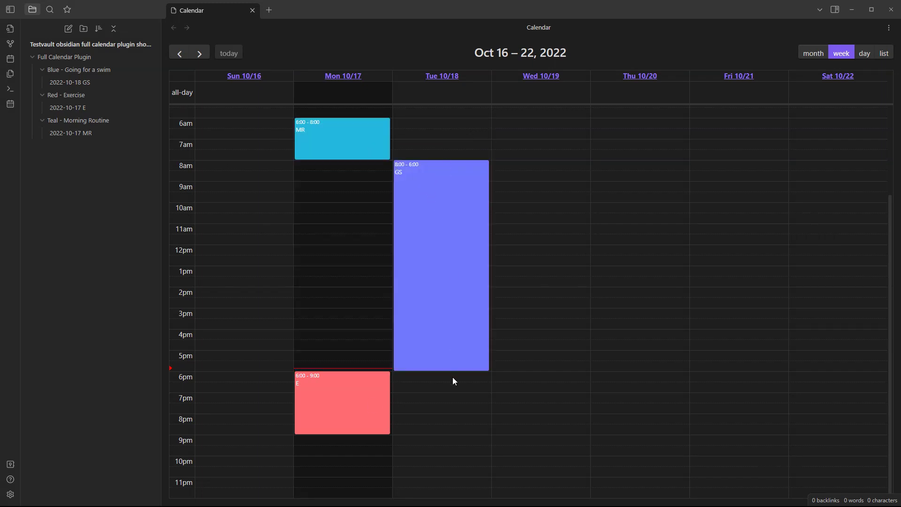
drag(455, 369, 488, 241)
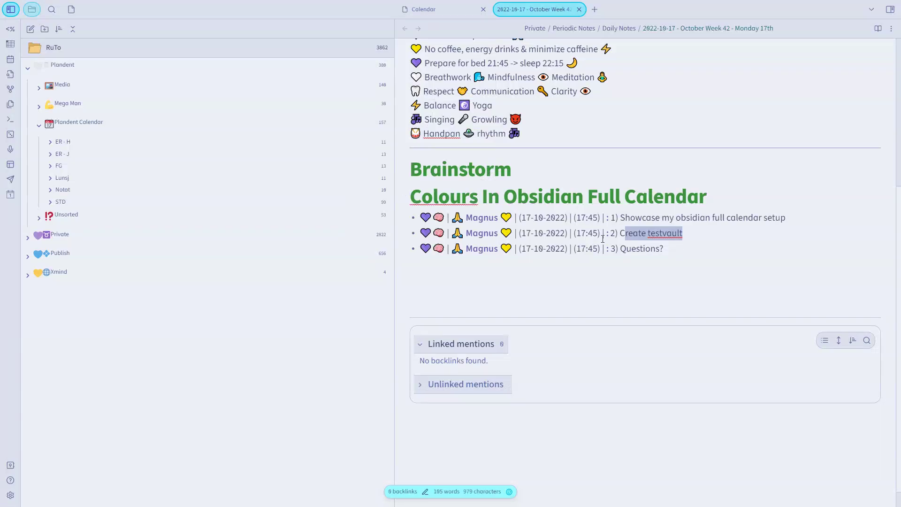
- Compare the previous week with 10/17, collapse both Plandent folders, and open Monday's daily note
key(ctrl+w)
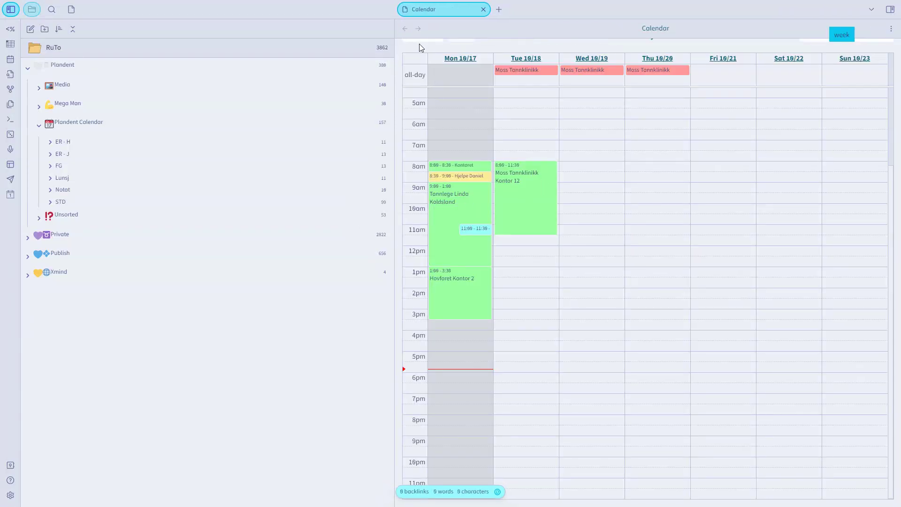
click(413, 36)
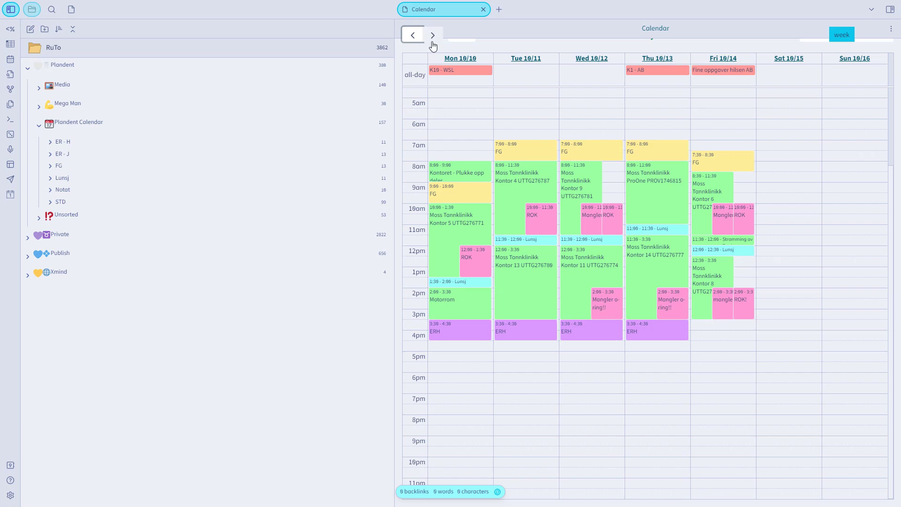
click(433, 37)
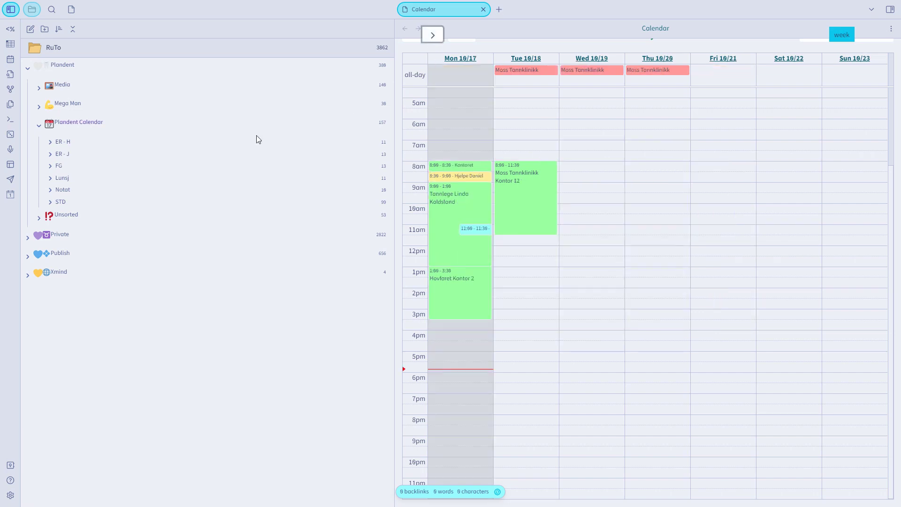
click(39, 126)
click(33, 66)
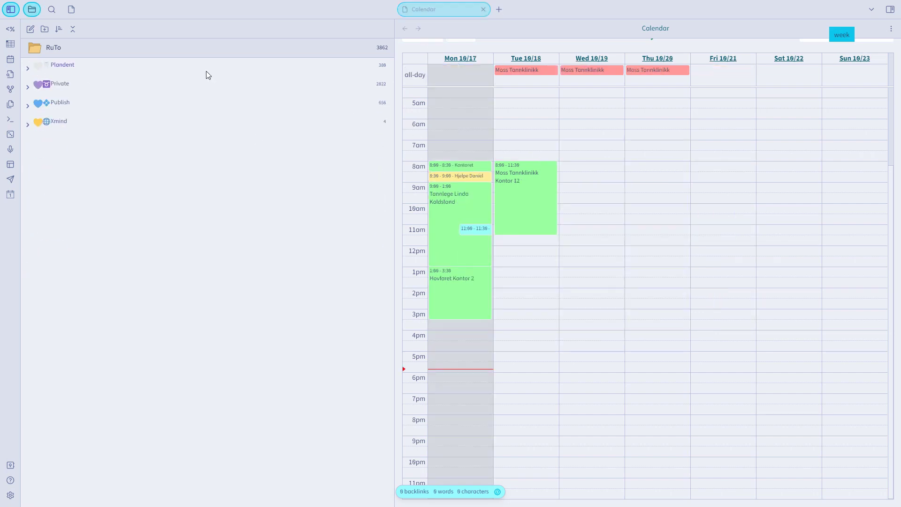
click(461, 58)
scroll(618, 265, down, 2)
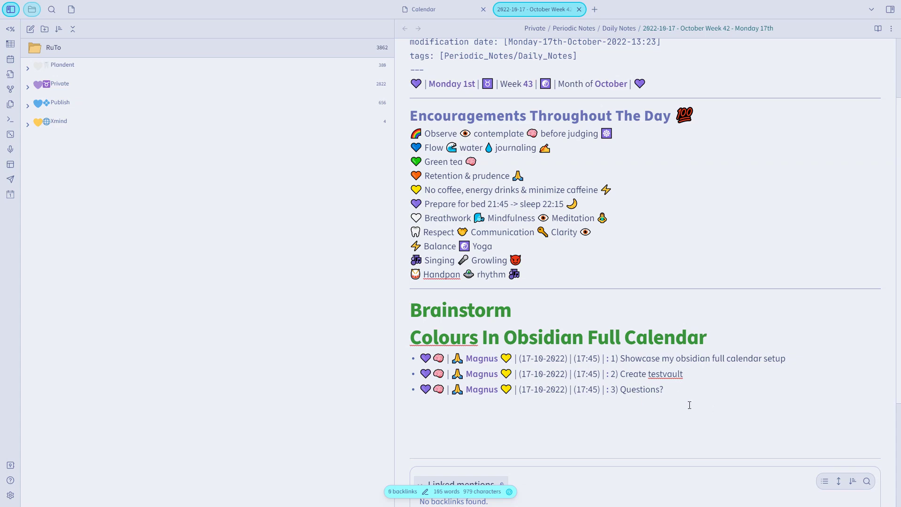
- Hide the file list sidebar and switch Obsidian to the dark theme
key(ctrl+backslash)
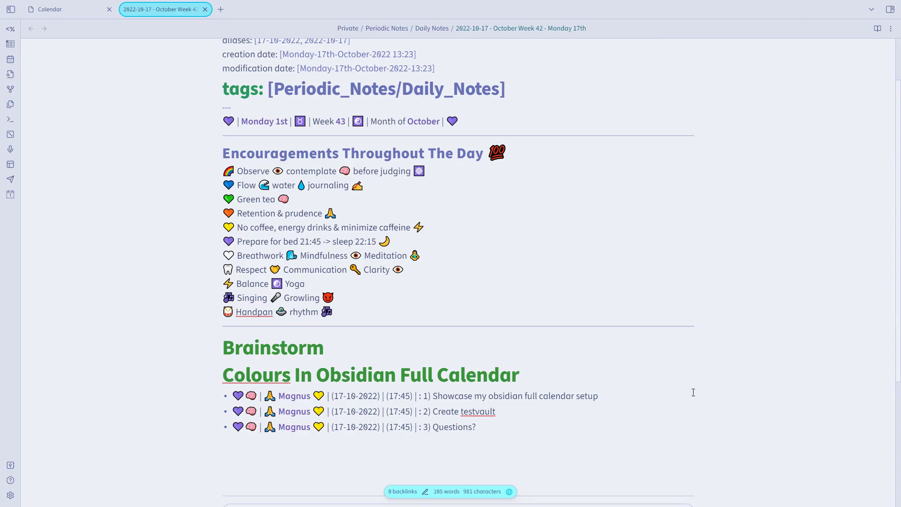
key(ctrl+p)
text(dark)
key(Return)
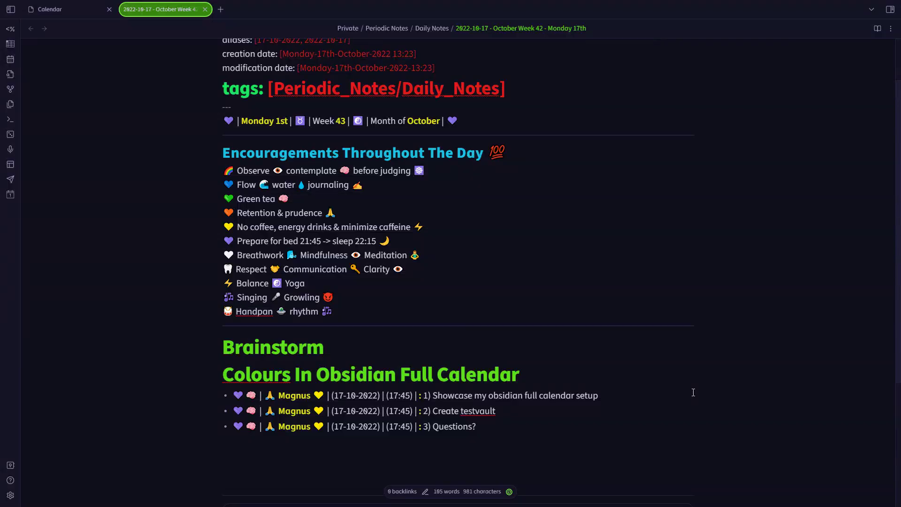
- Select the second and third Brainstorm bullets in the 2022-10-17 daily note
click(205, 426)
drag(205, 425, 199, 422)
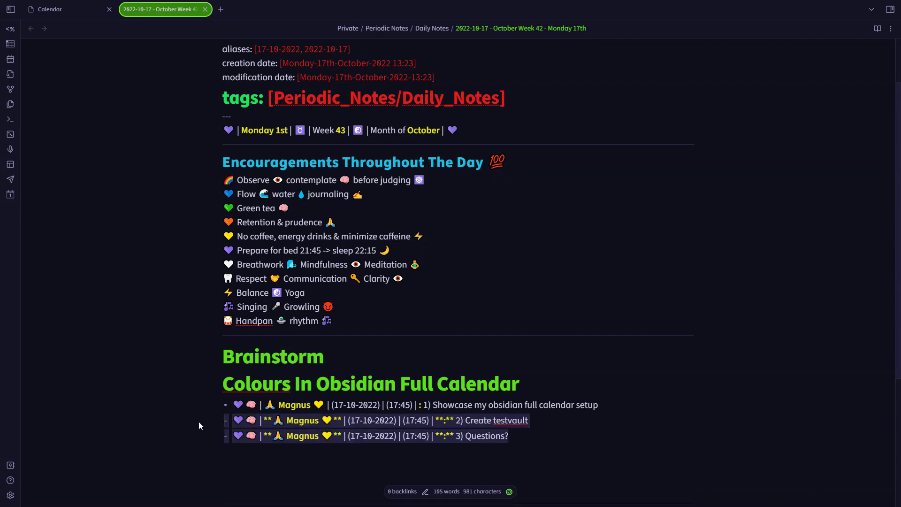
scroll(218, 421, up, 1)
scroll(219, 420, up, 2)
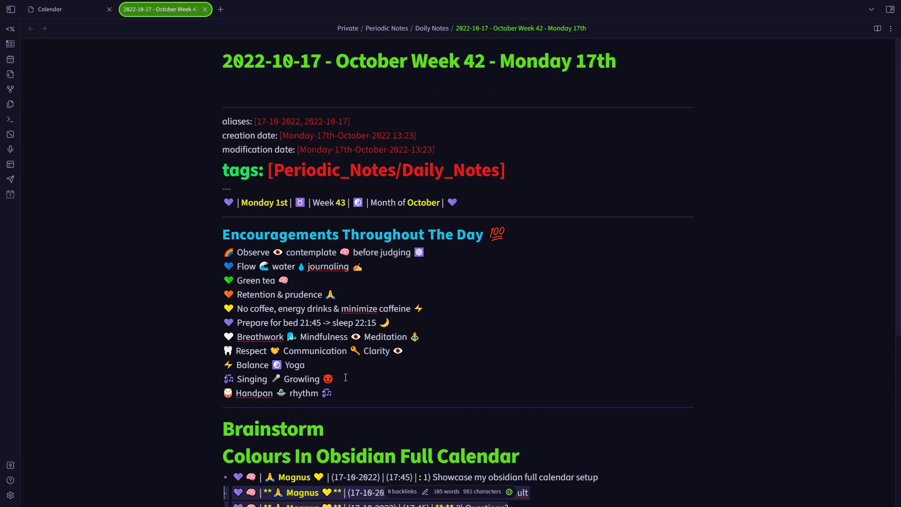
scroll(345, 378, down, 3)
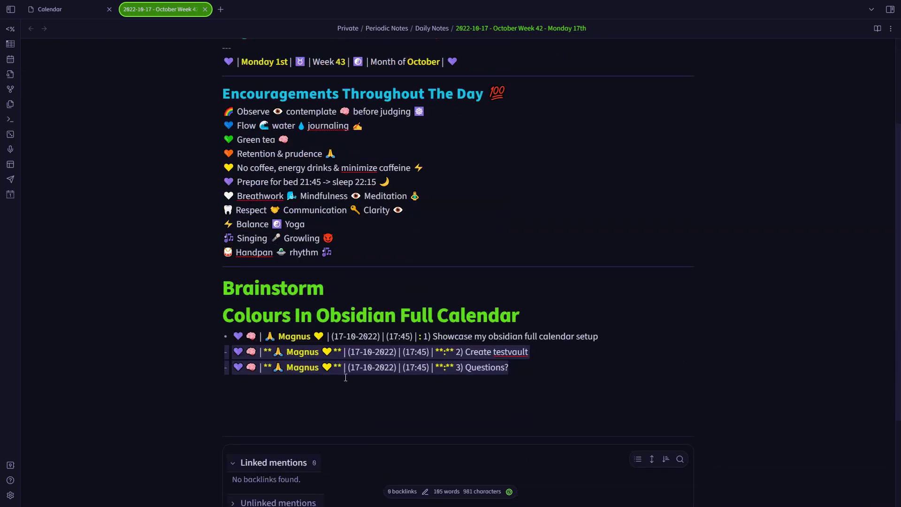